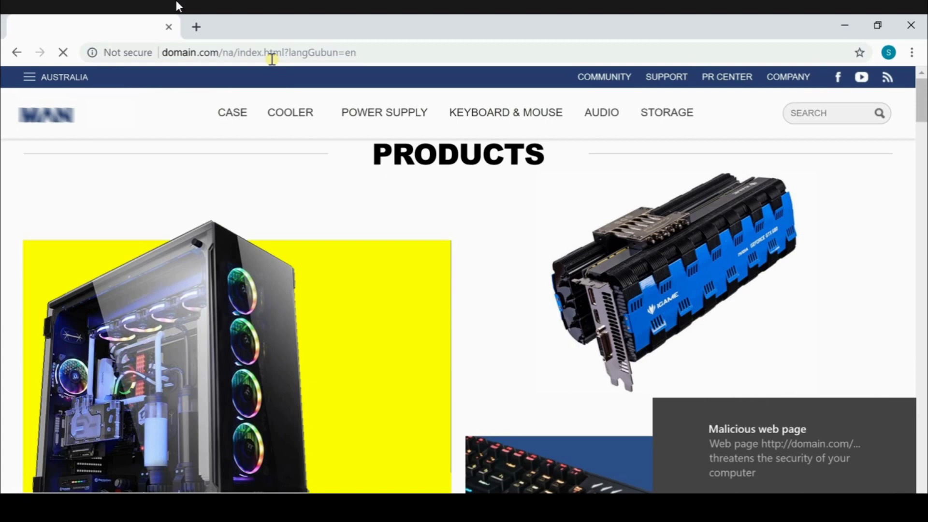
Step: Open the detailed report on the flagged page's malicious web page warning
{"action": "left_click", "coordinate": [754, 449]}
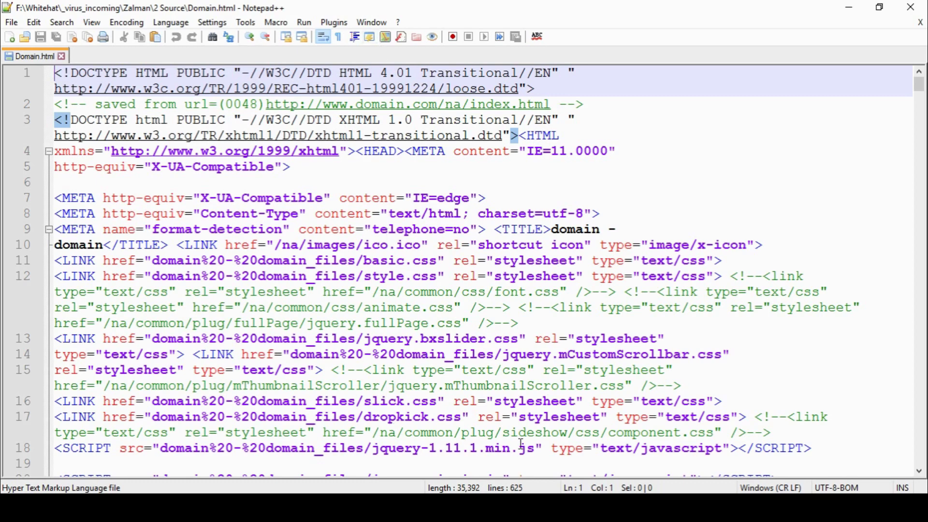
Step: Select the jquery-1.11.1.min.js file name on line 18 of Domain.html, then switch to savepage.vbs
{"action": "left_click_drag", "start_coordinate": [540, 449], "coordinate": [267, 452]}
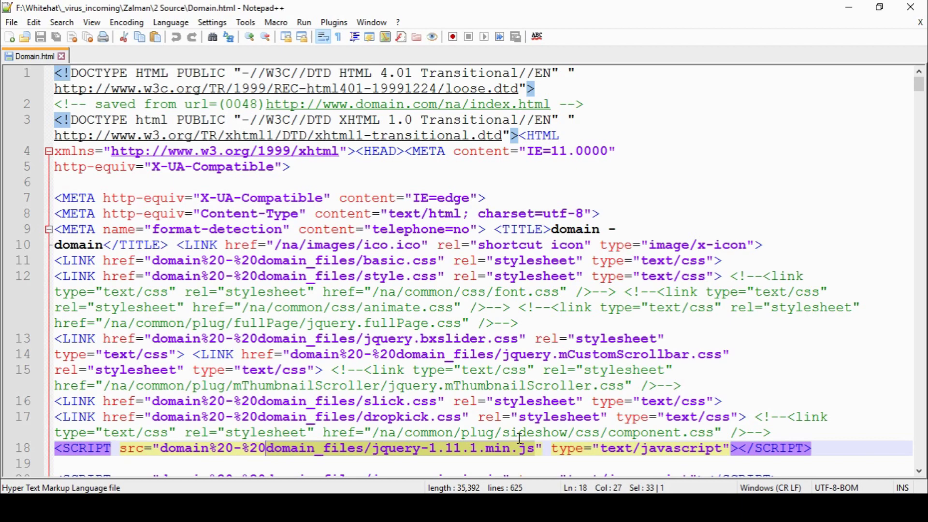
{"action": "key", "text": "alt+Tab"}
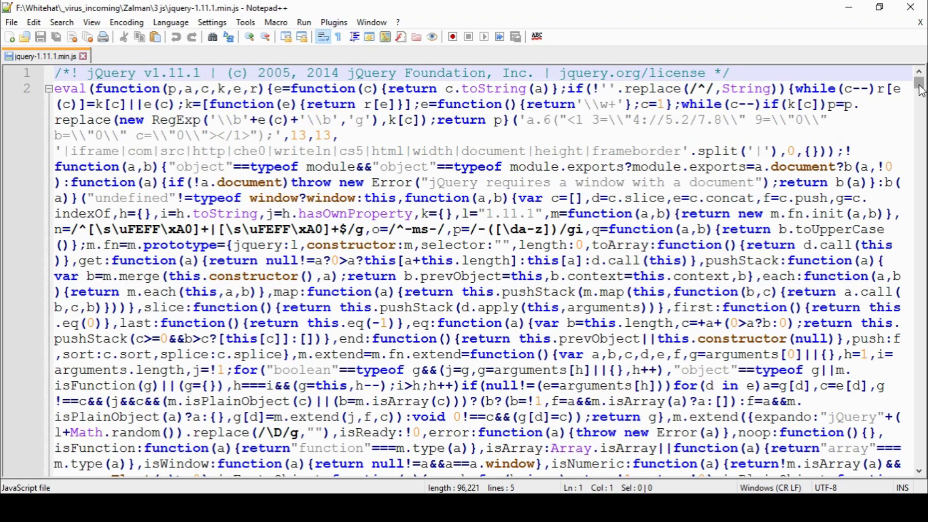
Step: Scroll through jquery-1.11.1.min.js in Notepad++, then return to the jQuery CDN page in Chrome
{"action": "mouse_move", "coordinate": [919, 84]}
{"action": "left_mouse_down"}
{"action": "mouse_move", "coordinate": [915, 478]}
{"action": "mouse_move", "coordinate": [919, 83]}
{"action": "left_mouse_up"}
{"action": "key", "text": "alt+Tab"}
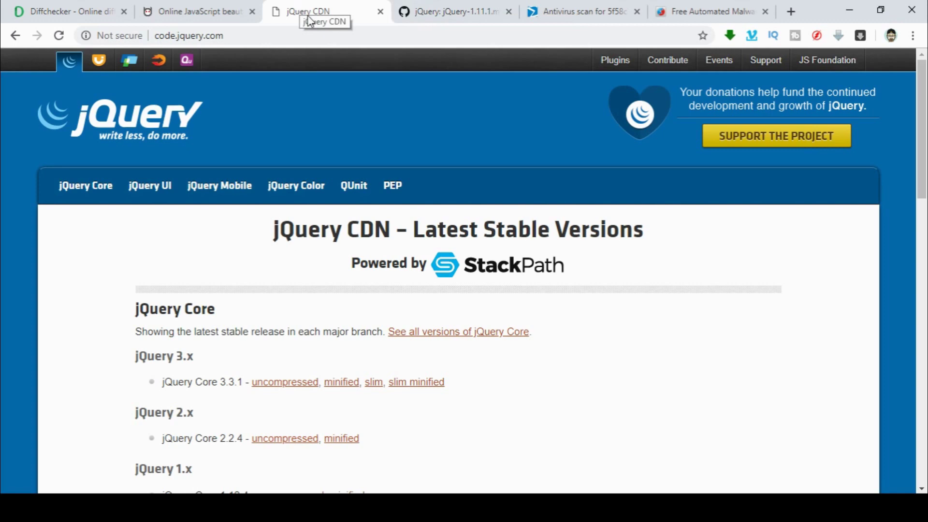
Step: Flip between the jQuery CDN and GitHub Gist copies of jquery-1.11.1.min.js, ending on Diffchecker
{"action": "left_click", "coordinate": [444, 13]}
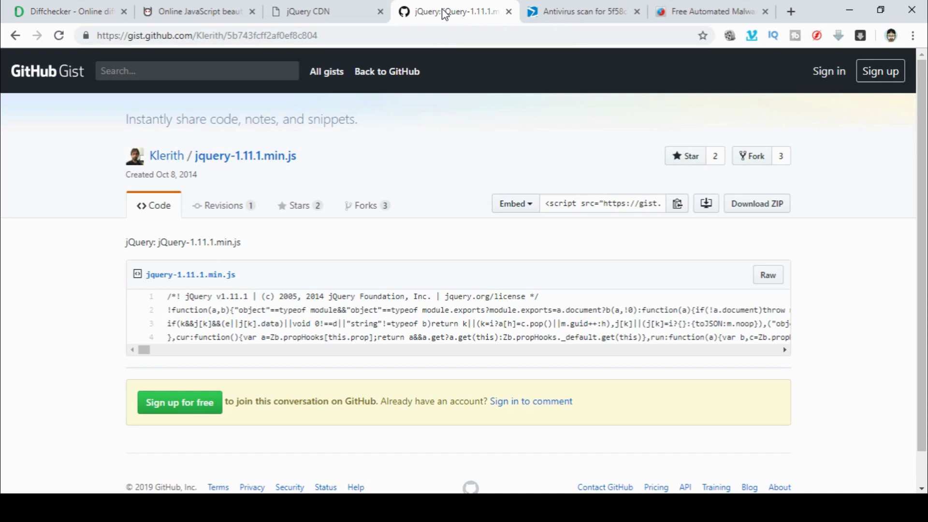
{"action": "left_click", "coordinate": [327, 14]}
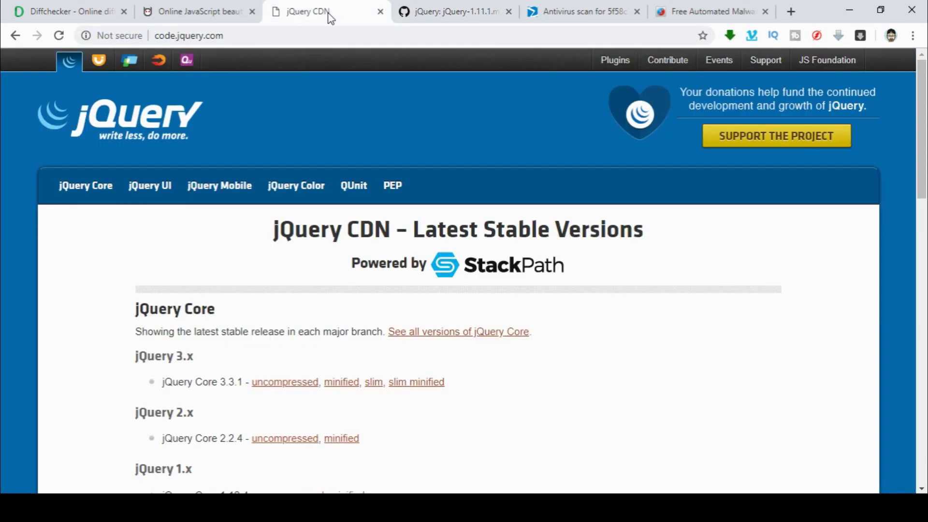
{"action": "left_click", "coordinate": [428, 19]}
{"action": "left_click", "coordinate": [356, 21]}
{"action": "left_click", "coordinate": [447, 21]}
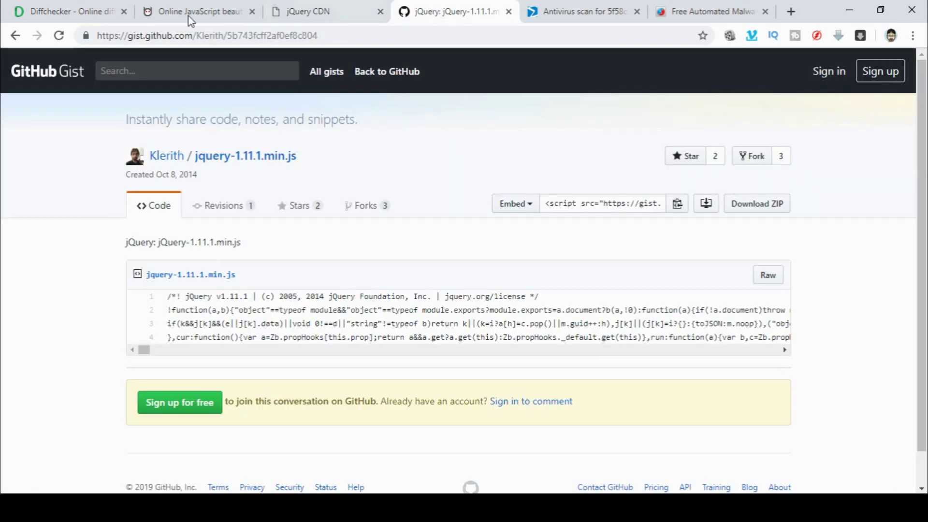
{"action": "left_click", "coordinate": [62, 14]}
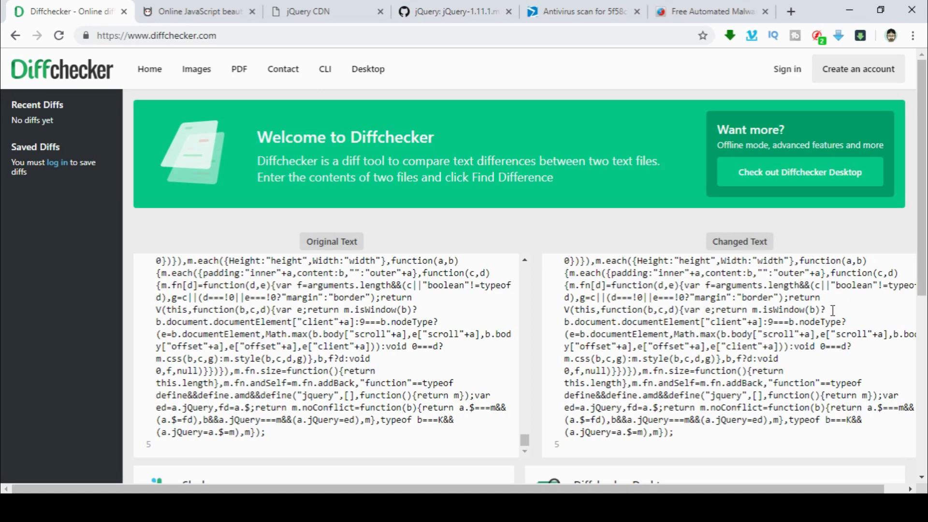
Step: Run Find Difference on both jQuery texts and select the injected eval block on changed line 2
{"action": "left_click_drag", "start_coordinate": [923, 268], "coordinate": [926, 343]}
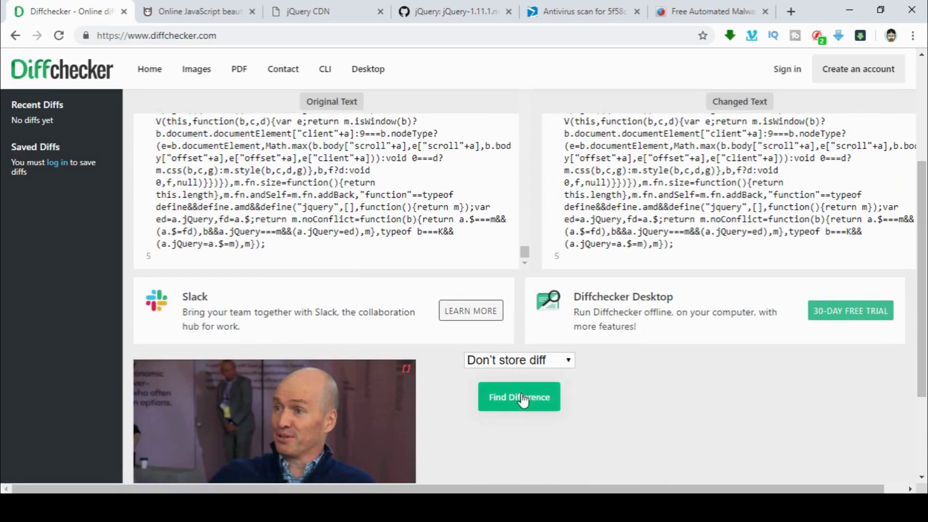
{"action": "left_click", "coordinate": [522, 401]}
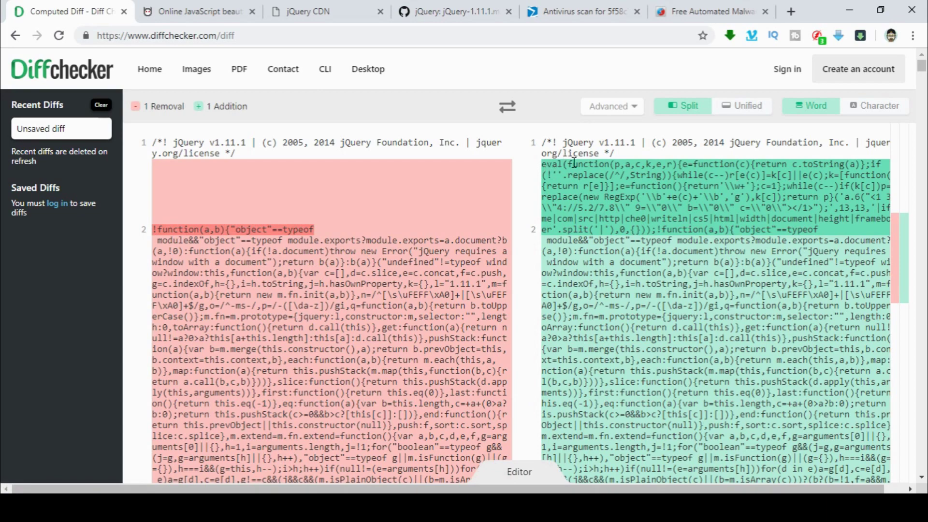
{"action": "left_click_drag", "start_coordinate": [547, 165], "coordinate": [852, 236]}
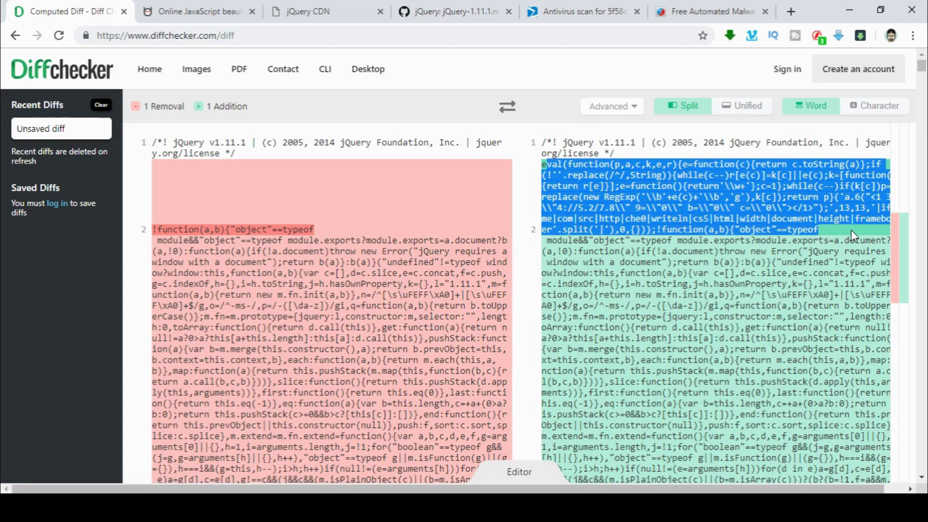
{"action": "left_click", "coordinate": [823, 227]}
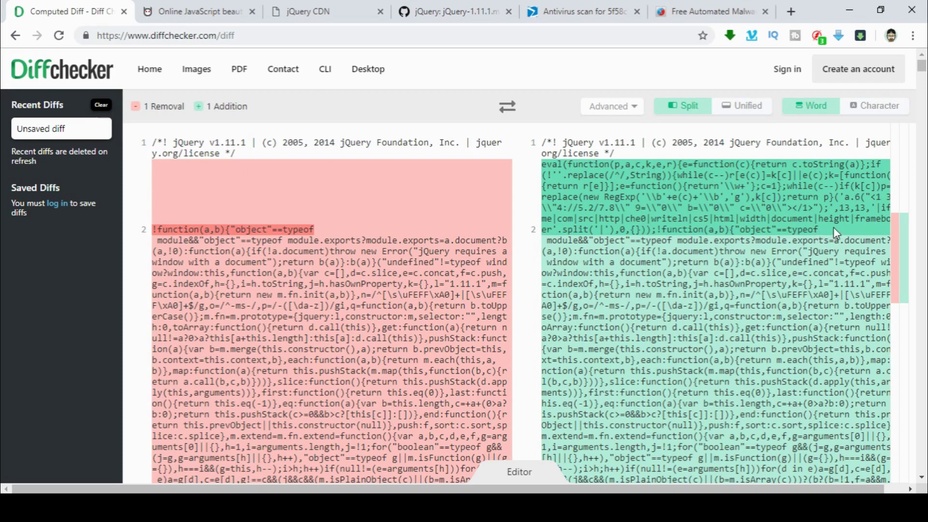
{"action": "left_click_drag", "start_coordinate": [819, 230], "coordinate": [543, 165]}
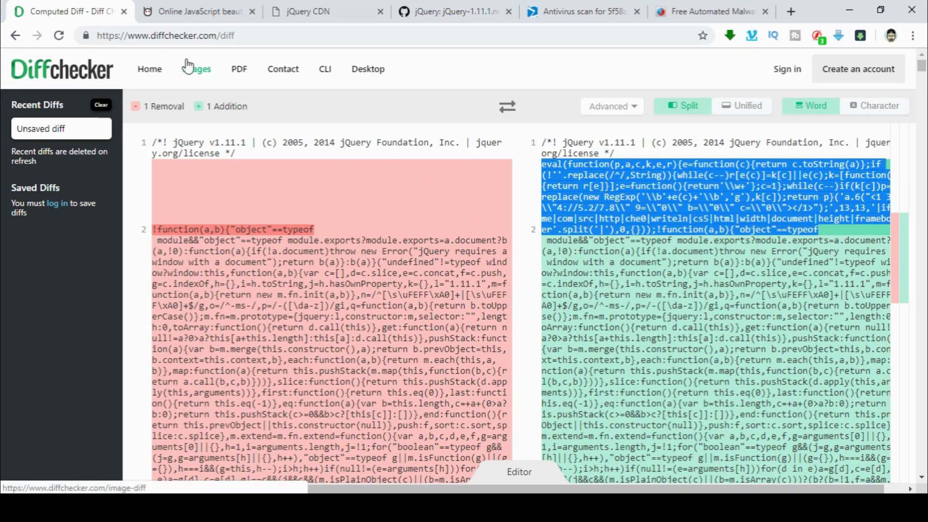
Step: Beautify the infected jQuery code on beautifier.io and inspect the unpacked eval lines 4–26
{"action": "left_click", "coordinate": [178, 14]}
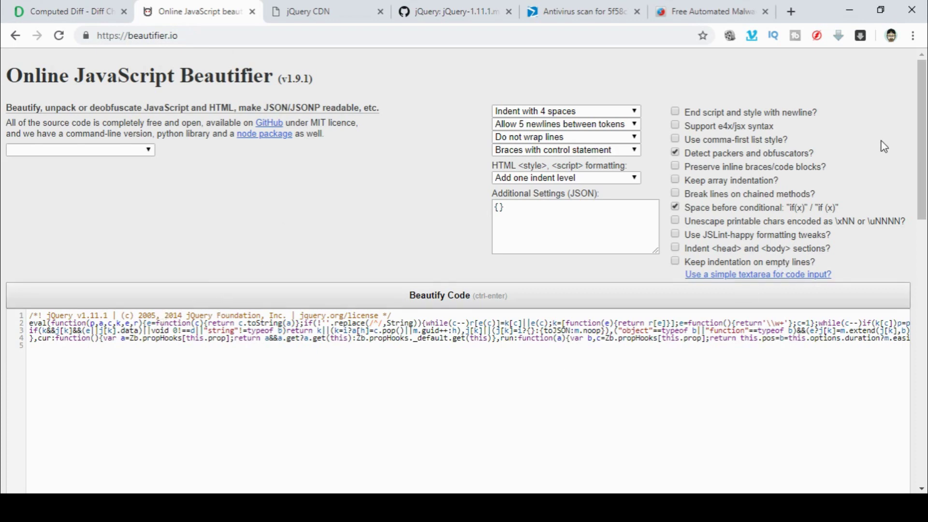
{"action": "left_click_drag", "start_coordinate": [925, 169], "coordinate": [918, 279]}
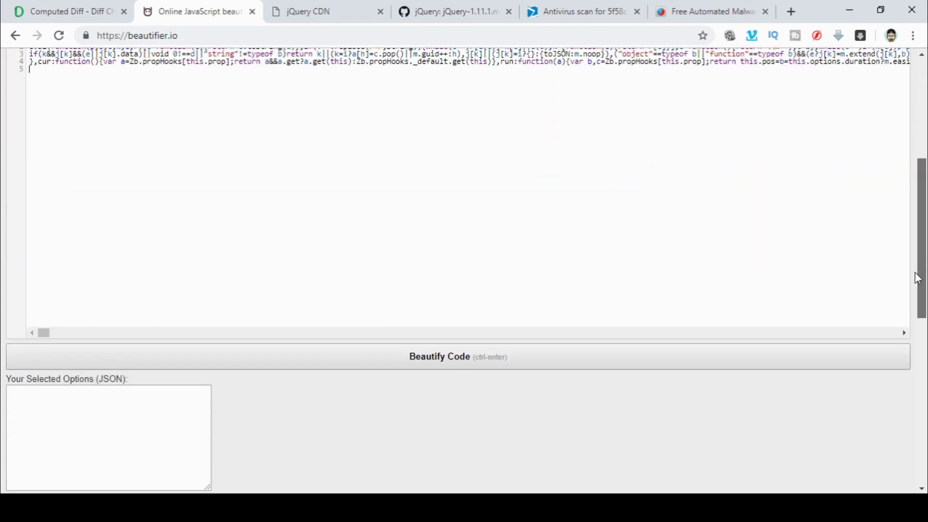
{"action": "left_click", "coordinate": [447, 363]}
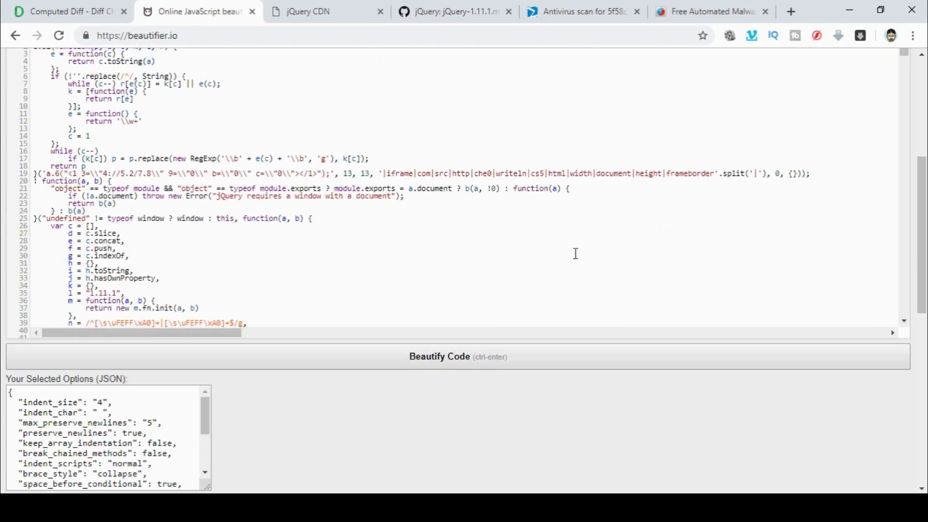
{"action": "scroll", "coordinate": [920, 207], "scroll_direction": "up", "scroll_amount": 3}
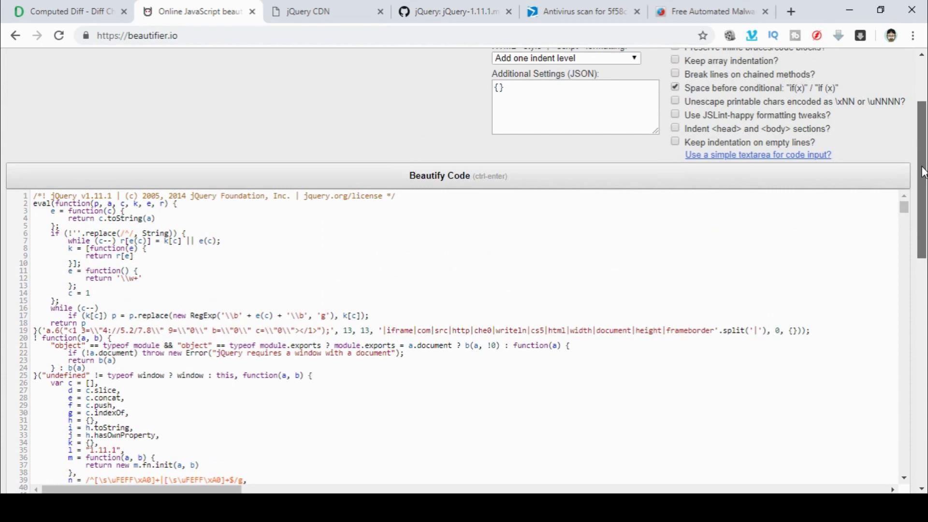
{"action": "scroll", "coordinate": [912, 195], "scroll_direction": "down", "scroll_amount": 1}
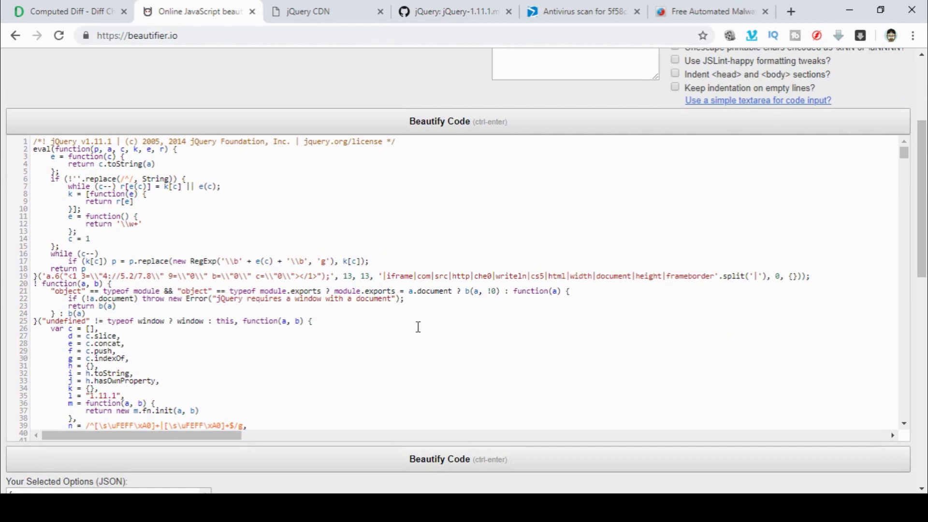
{"action": "left_click_drag", "start_coordinate": [415, 325], "coordinate": [33, 148]}
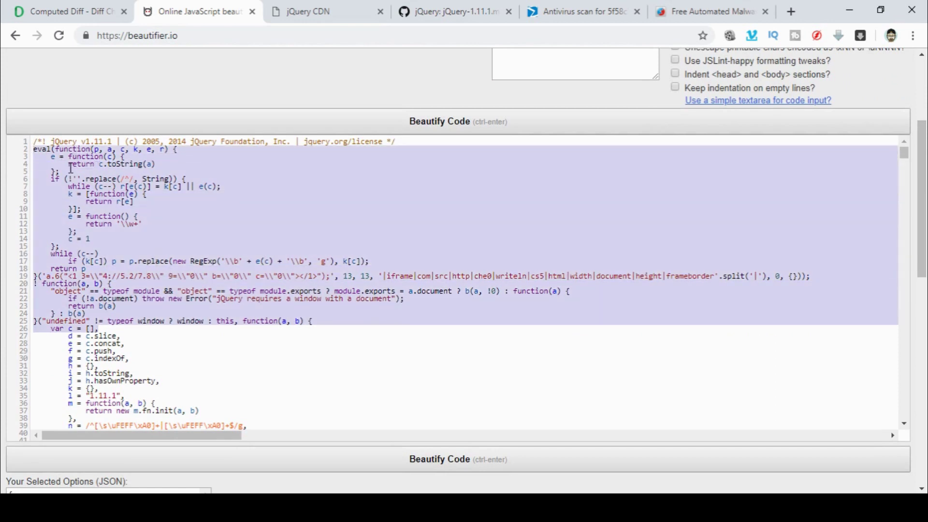
{"action": "left_click", "coordinate": [236, 227]}
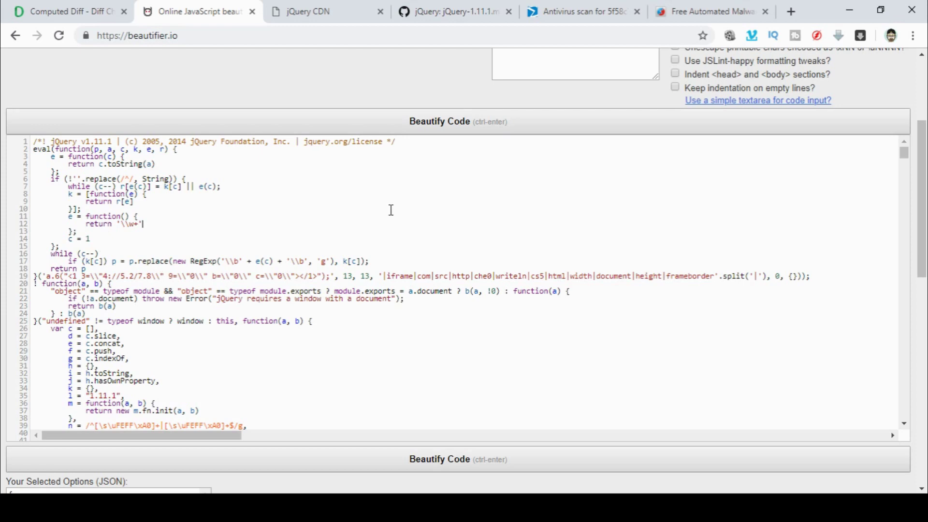
Step: Show VirusTotal's scan report with its 4 / 58 detection ratio and Trojan.Script.Generic verdicts
{"action": "left_click", "coordinate": [598, 15]}
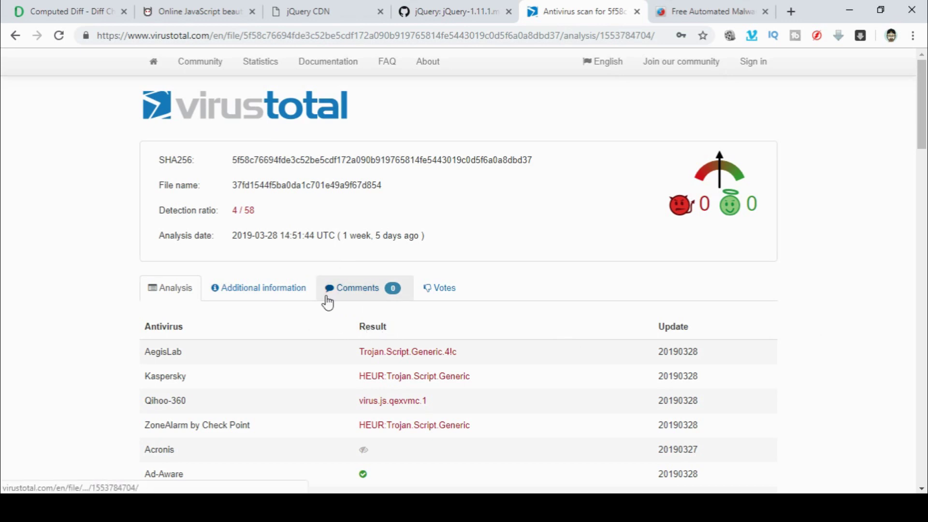
Step: Open the MALICIOUS Falcon Sandbox report card for jquery-1.11.1.min.js on Hybrid Analysis
{"action": "left_click", "coordinate": [708, 15]}
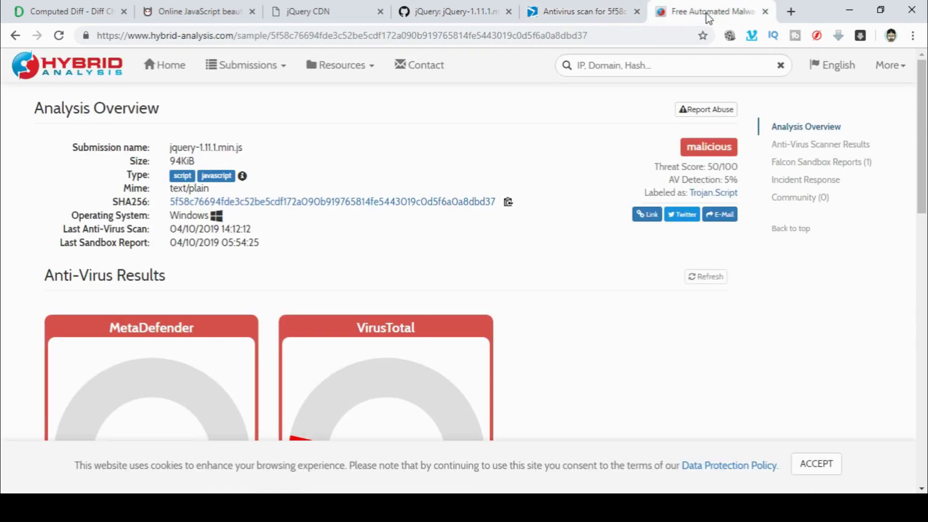
{"action": "left_click_drag", "start_coordinate": [923, 162], "coordinate": [925, 316]}
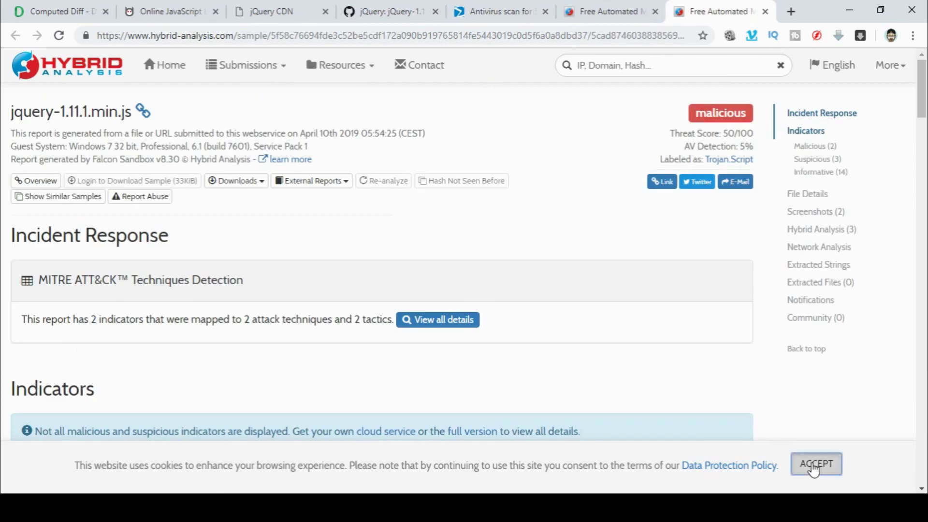
{"action": "left_click", "coordinate": [815, 464]}
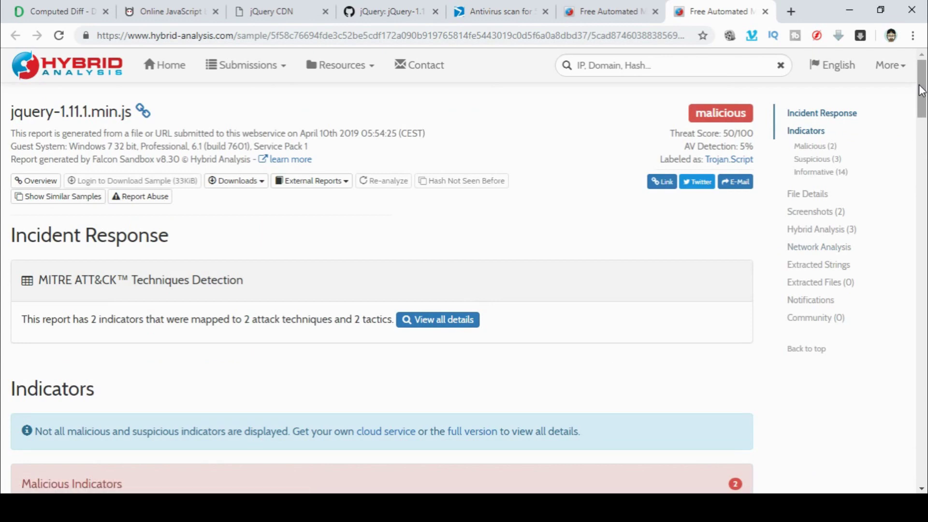
{"action": "left_click_drag", "start_coordinate": [923, 99], "coordinate": [924, 119]}
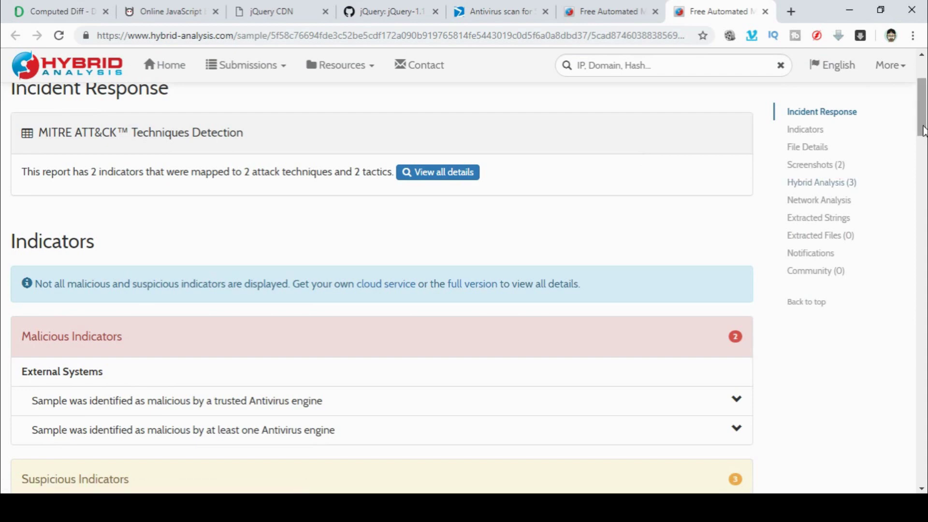
Step: Expand the WMI Provider Host, hide-process and exception-handler indicators, then scroll to Screenshots
{"action": "scroll", "coordinate": [922, 130], "scroll_direction": "down", "scroll_amount": 5}
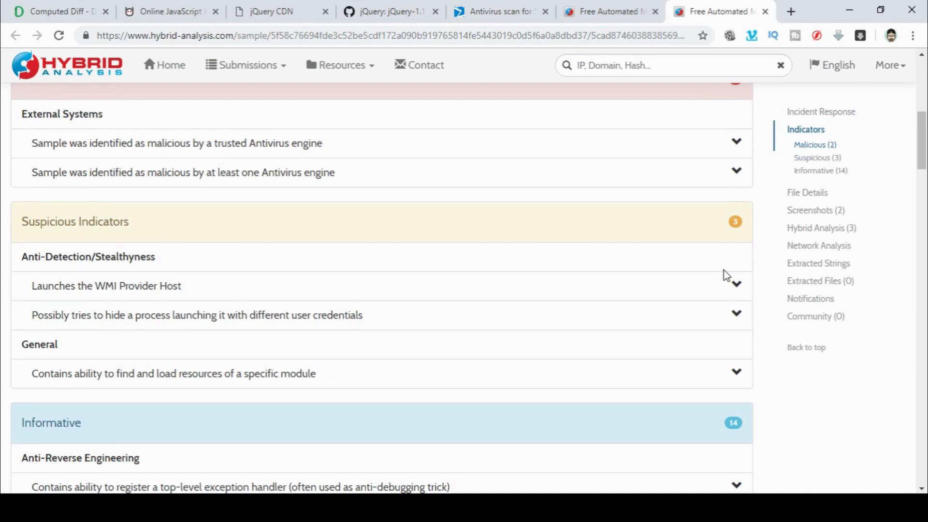
{"action": "left_click", "coordinate": [736, 286]}
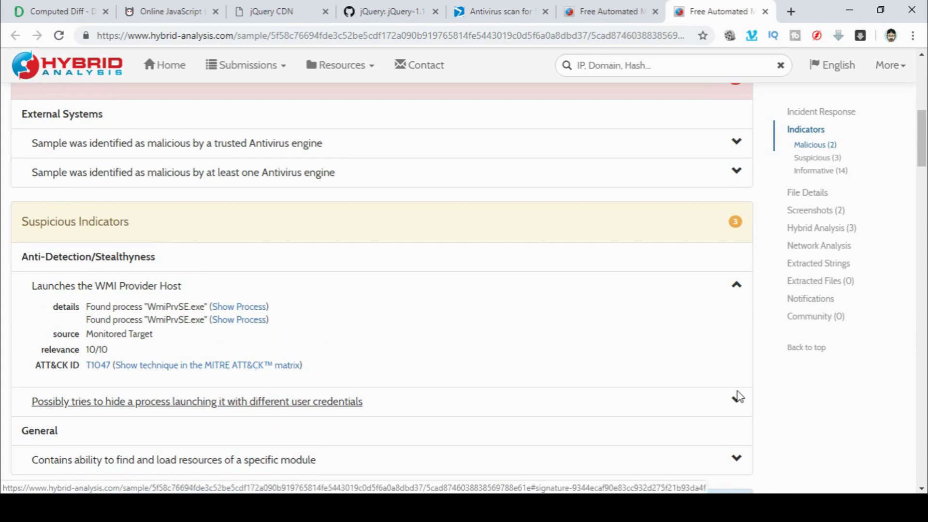
{"action": "left_click", "coordinate": [737, 404]}
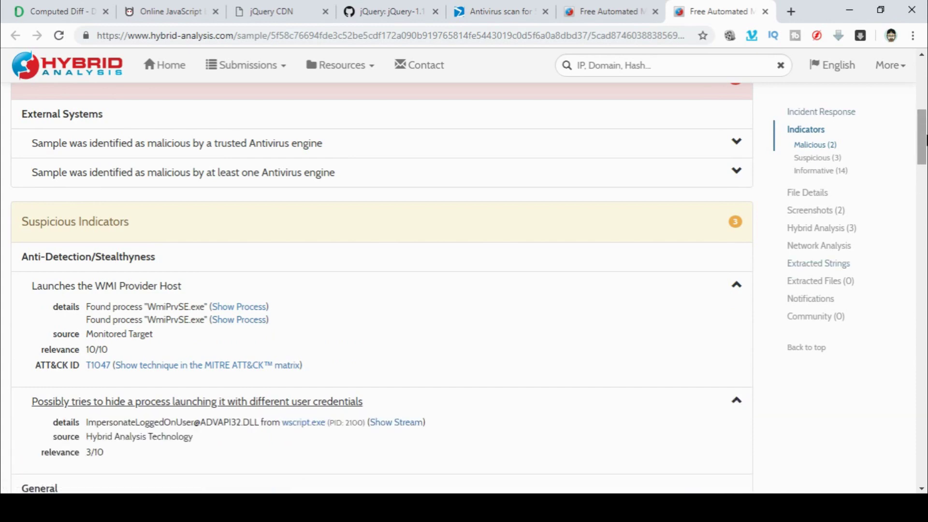
{"action": "scroll", "coordinate": [925, 140], "scroll_direction": "down", "scroll_amount": 6}
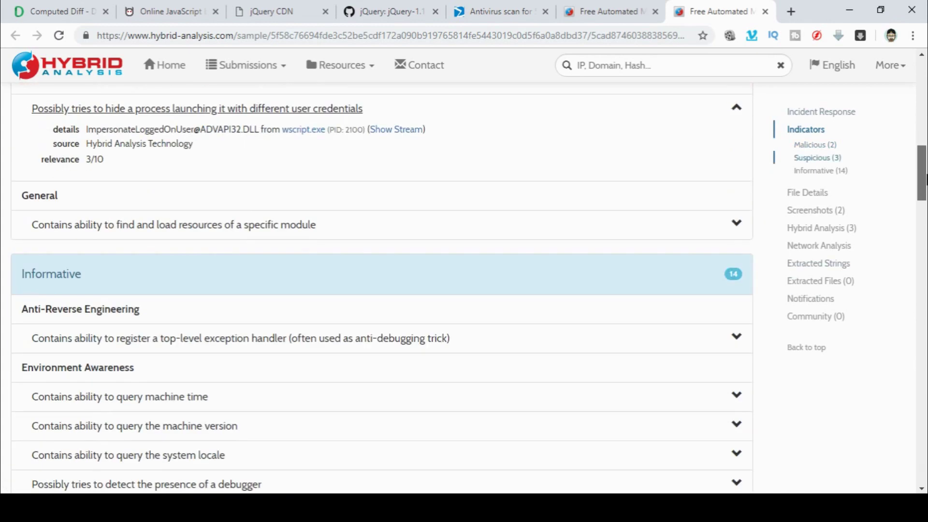
{"action": "left_click", "coordinate": [734, 341]}
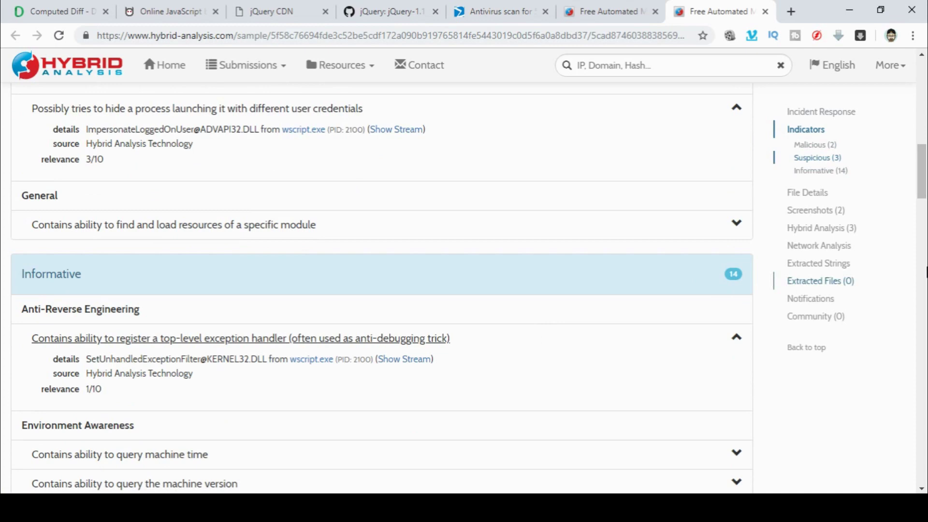
{"action": "left_click_drag", "start_coordinate": [922, 198], "coordinate": [920, 343]}
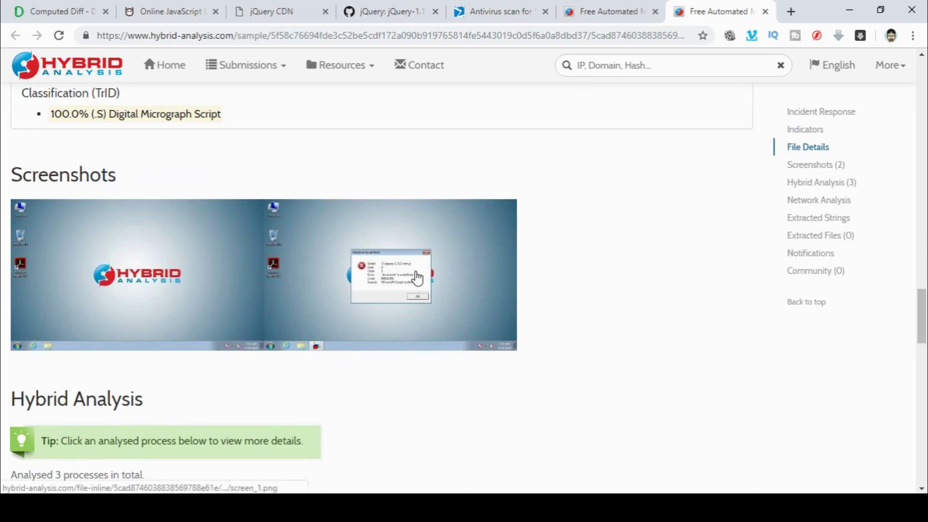
{"action": "left_click_drag", "start_coordinate": [924, 329], "coordinate": [924, 22]}
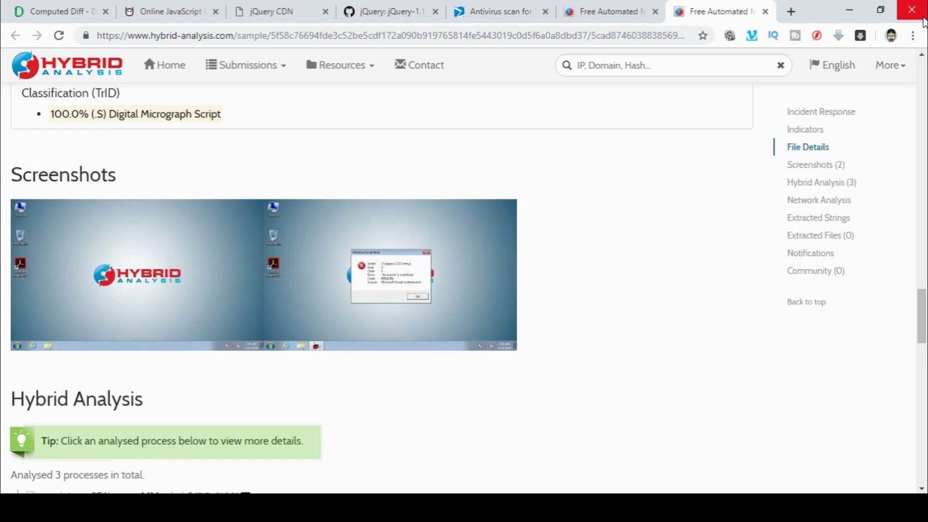
Step: Close Chrome and highlight the eval line and console.log block in additional code.txt
{"action": "left_click", "coordinate": [923, 20]}
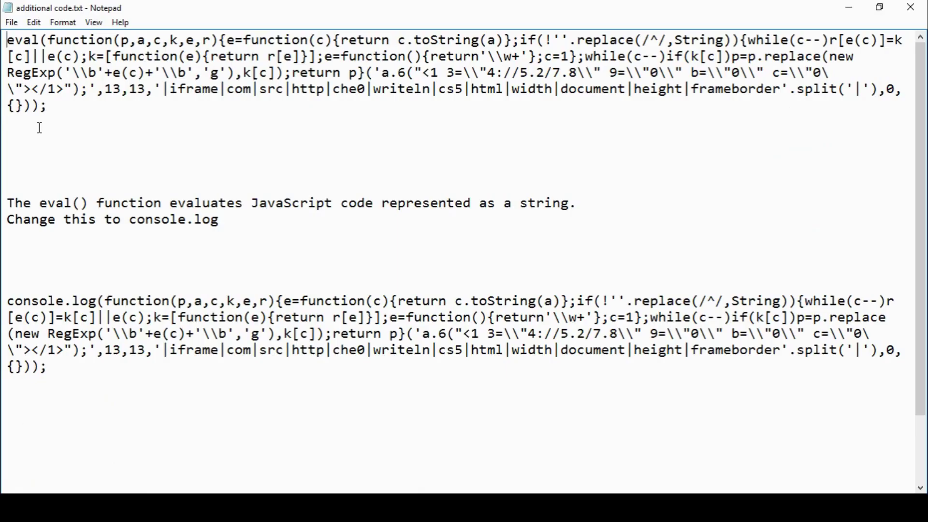
{"action": "key", "text": "shift+Down"}
{"action": "key", "text": "shift+Down"}
{"action": "key", "text": "shift+Down"}
{"action": "key", "text": "shift+Down"}
{"action": "key", "text": "shift+Down"}
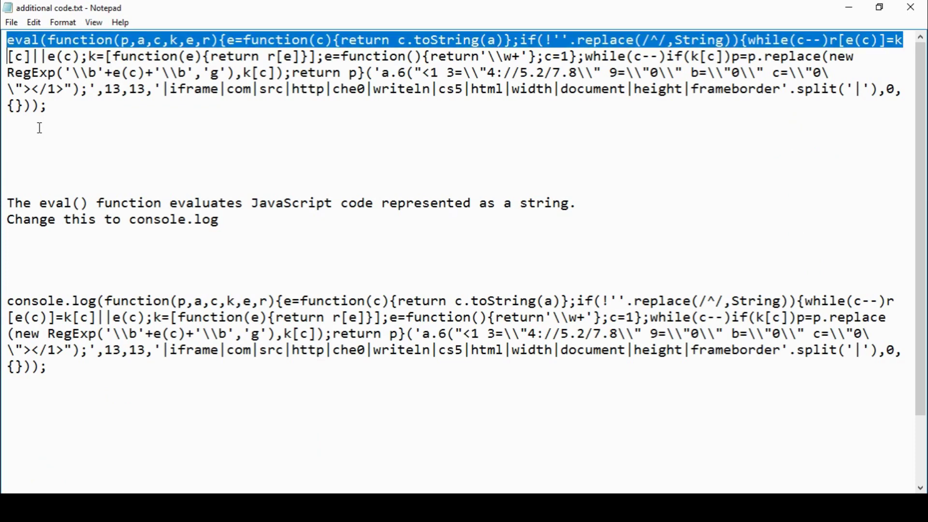
{"action": "key", "text": "Up"}
{"action": "key", "text": "Up"}
{"action": "key", "text": "Up"}
{"action": "key", "text": "Up"}
{"action": "key", "text": "Up"}
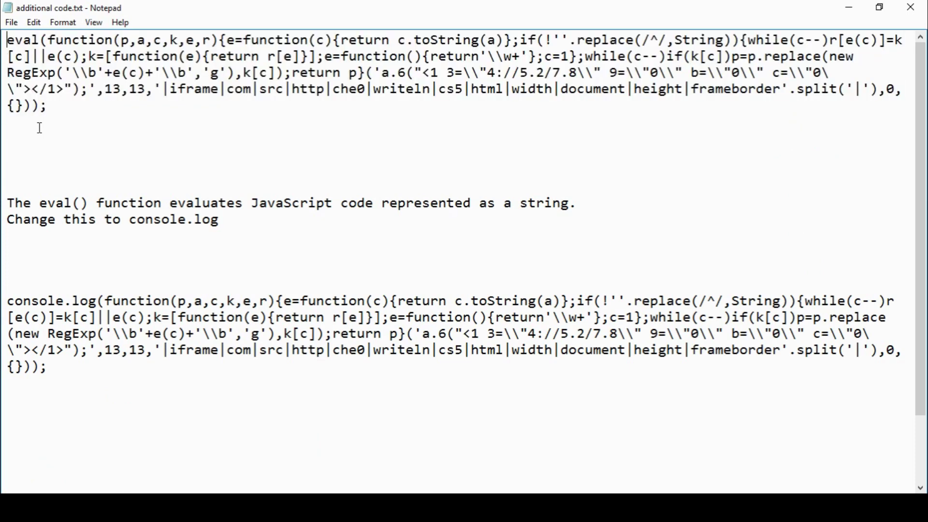
{"action": "key", "text": "Right"}
{"action": "key", "text": "Right"}
{"action": "key", "text": "Down"}
{"action": "key", "text": "Down"}
{"action": "key", "text": "Down"}
{"action": "key", "text": "Down"}
{"action": "key", "text": "Down"}
{"action": "key", "text": "Down"}
{"action": "key", "text": "Down"}
{"action": "key", "text": "Down"}
{"action": "key", "text": "Down"}
{"action": "key", "text": "Down"}
{"action": "key", "text": "Down"}
{"action": "key", "text": "Down"}
{"action": "key", "text": "Down"}
{"action": "key", "text": "Down"}
{"action": "key", "text": "Down"}
{"action": "key", "text": "shift+Down"}
{"action": "key", "text": "shift+Down"}
{"action": "key", "text": "shift+Down"}
{"action": "key", "text": "shift+Down"}
{"action": "key", "text": "shift+Down"}
{"action": "key", "text": "shift+Down"}
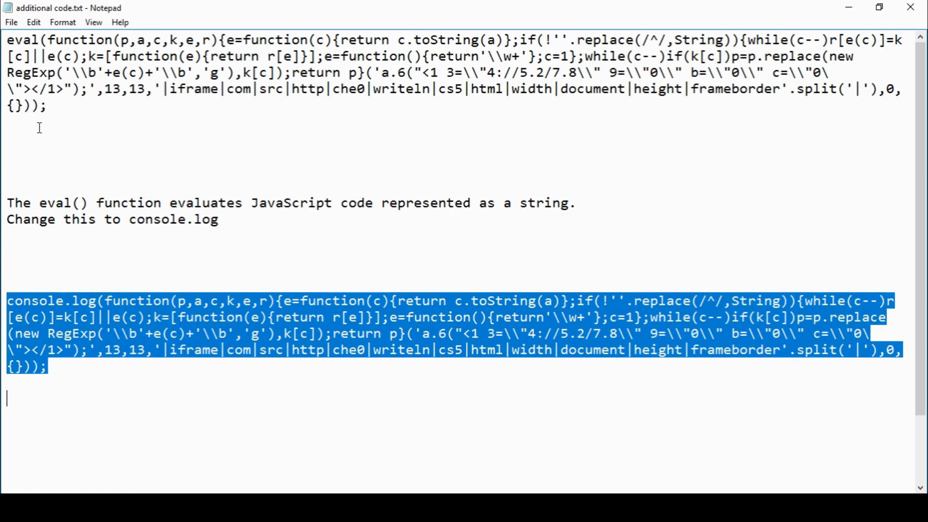
{"action": "key", "text": "Up"}
{"action": "key", "text": "Up"}
{"action": "key", "text": "Up"}
{"action": "key", "text": "Up"}
{"action": "key", "text": "Up"}
{"action": "key", "text": "Up"}
{"action": "key", "text": "Up"}
{"action": "key", "text": "Up"}
{"action": "key", "text": "Up"}
{"action": "key", "text": "Up"}
{"action": "key", "text": "Up"}
{"action": "key", "text": "Up"}
{"action": "key", "text": "Up"}
{"action": "key", "text": "Up"}
{"action": "key", "text": "Up"}
{"action": "key", "text": "Up"}
{"action": "key", "text": "Up"}
{"action": "key", "text": "Up"}
{"action": "key", "text": "Up"}
{"action": "key", "text": "Up"}
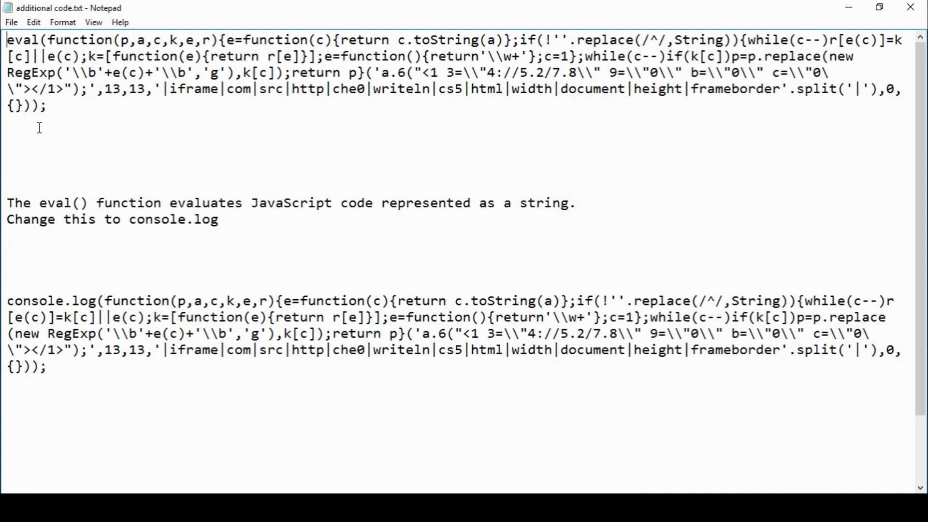
{"action": "key", "text": "Page_Down"}
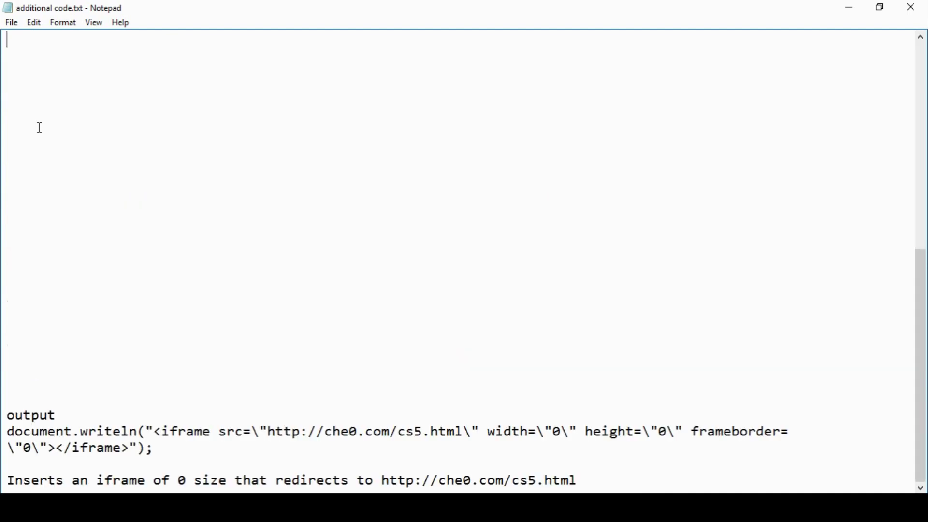
{"action": "key", "text": "Page_Up"}
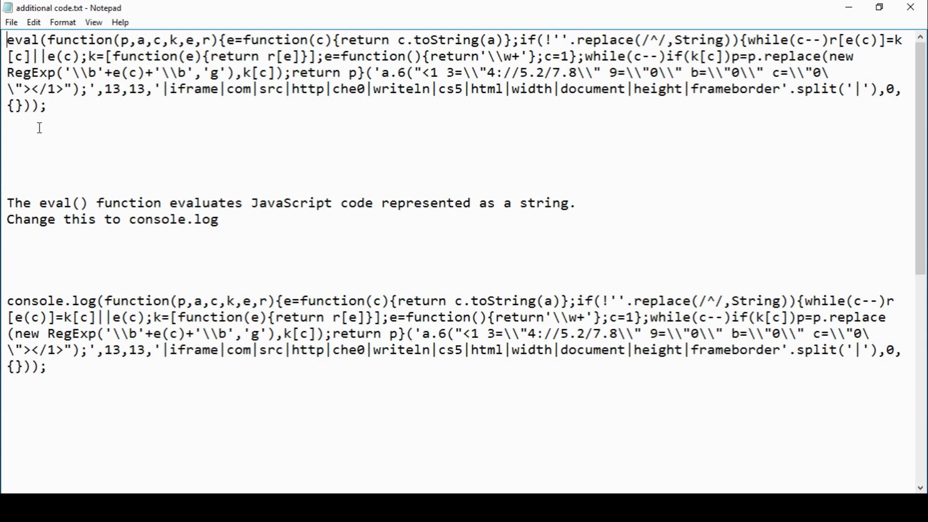
{"action": "key", "text": "Page_Down"}
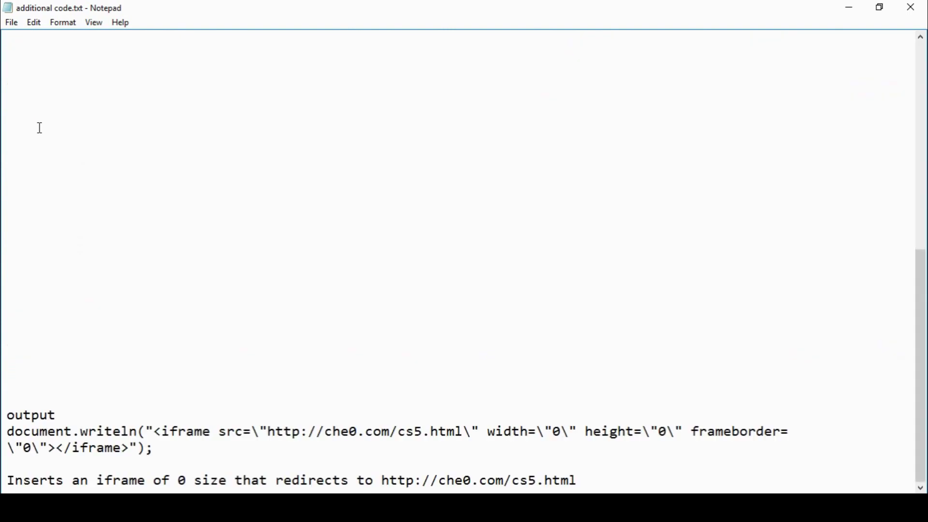
{"action": "key", "text": "Down"}
{"action": "key", "text": "Down"}
{"action": "key", "text": "Down"}
{"action": "key", "text": "Down"}
{"action": "key", "text": "Down"}
{"action": "key", "text": "Down"}
{"action": "key", "text": "Down"}
{"action": "key", "text": "Down"}
{"action": "key", "text": "Down"}
{"action": "key", "text": "Down"}
{"action": "key", "text": "Down"}
{"action": "key", "text": "Down"}
{"action": "key", "text": "Down"}
{"action": "key", "text": "Down"}
{"action": "key", "text": "Down"}
{"action": "key", "text": "Down"}
{"action": "key", "text": "Down"}
{"action": "key", "text": "Down"}
{"action": "key", "text": "Down"}
{"action": "key", "text": "Down"}
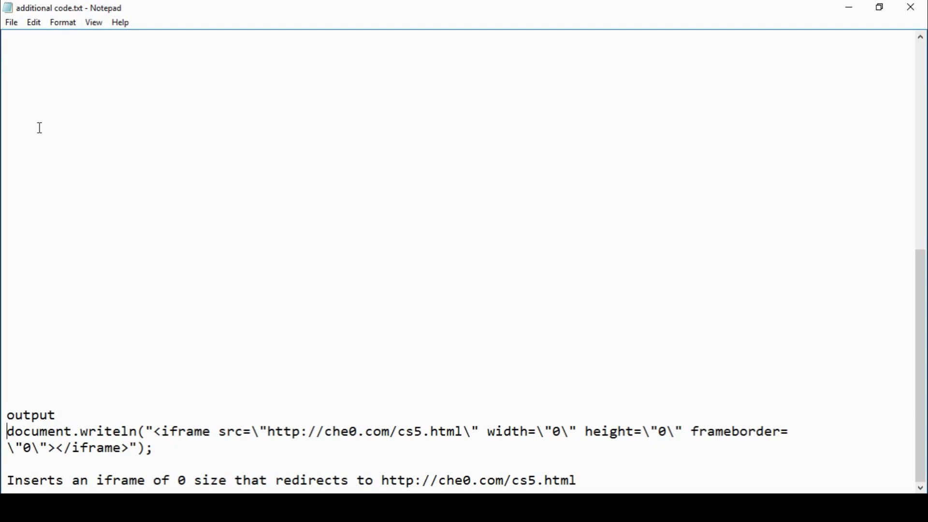
Step: Select the document.writeln line, then close the notes to reveal the 0/66 cs5.html VirusTotal report
{"action": "key", "text": "shift+Down"}
{"action": "key", "text": "shift+Down"}
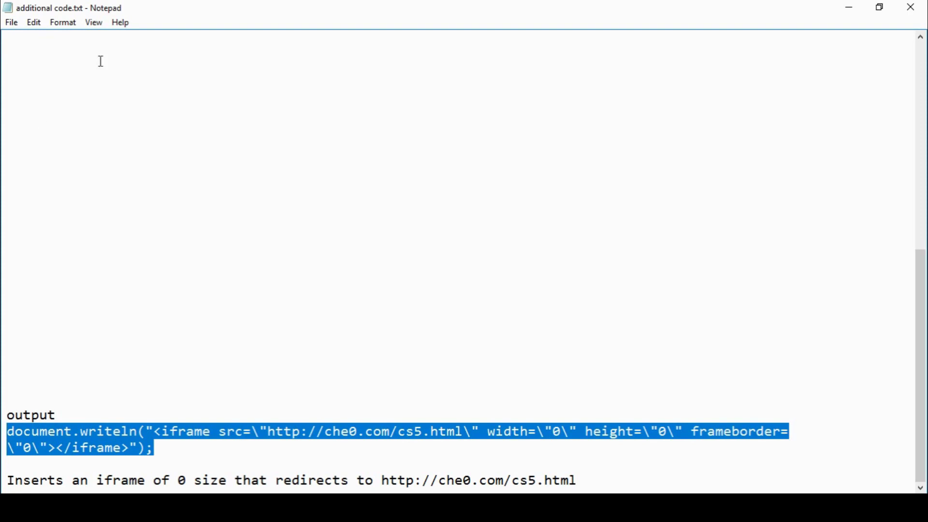
{"action": "left_click", "coordinate": [911, 8]}
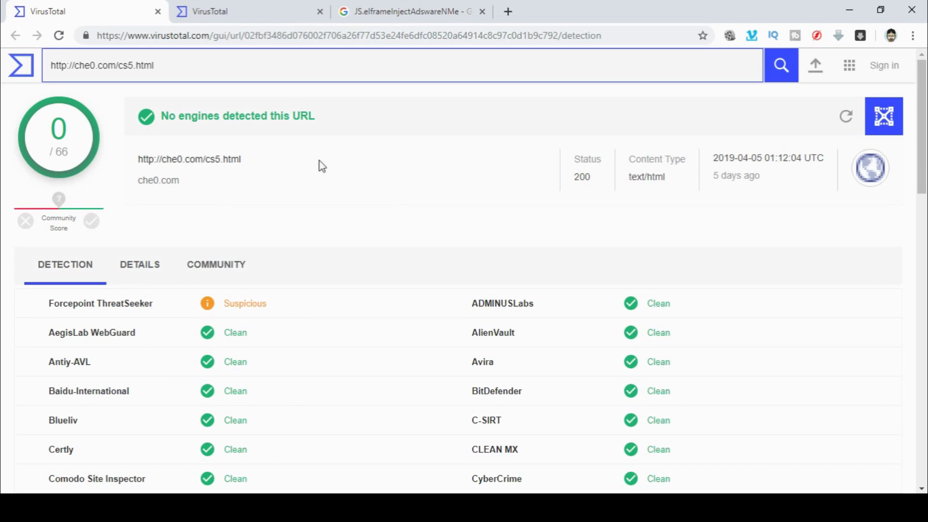
Step: Check the cs5.html scan report and the Google results for its detection name, then close Chrome
{"action": "left_click", "coordinate": [247, 15]}
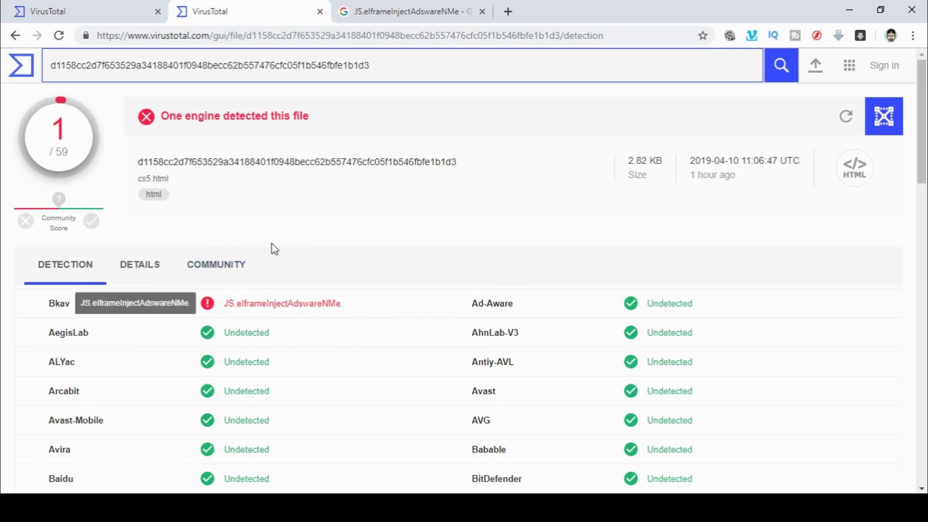
{"action": "left_click", "coordinate": [382, 12]}
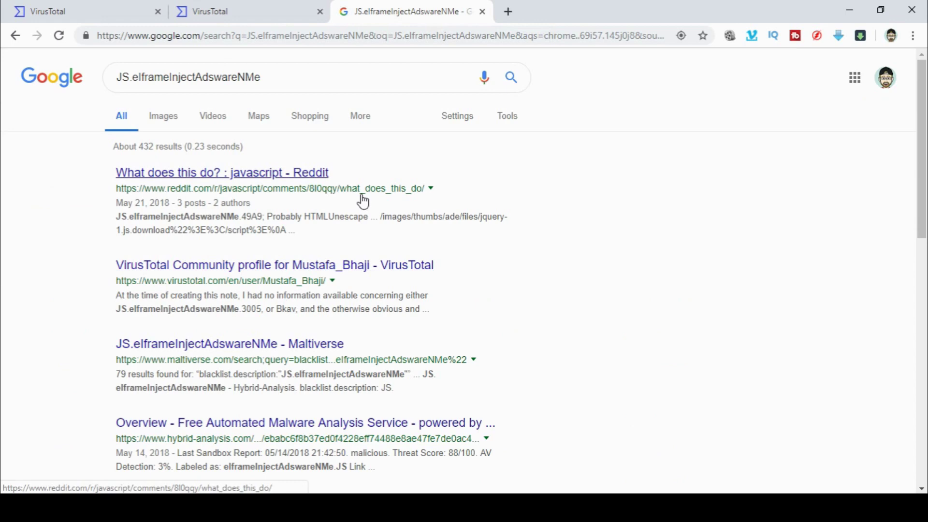
{"action": "left_click", "coordinate": [912, 10]}
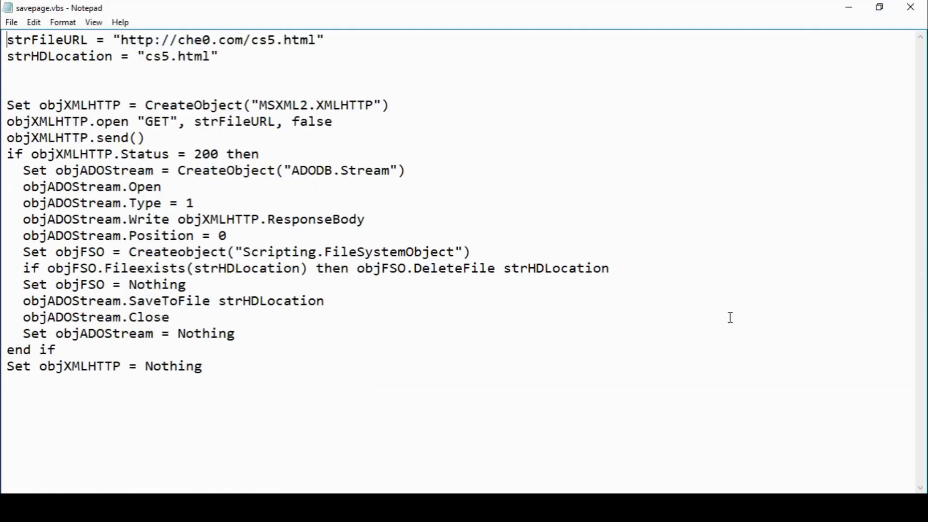
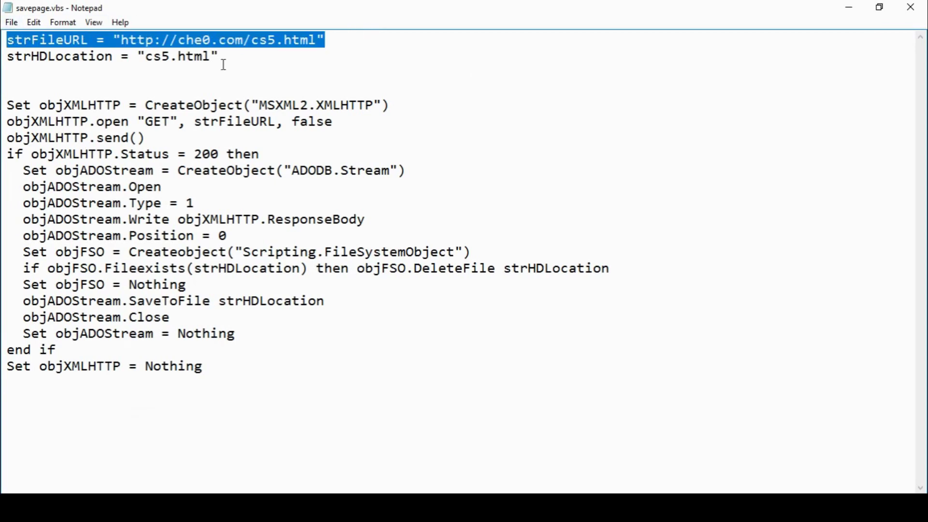
Step: Review the strFileURL and strHDLocation lines in savepage.vbs, then close the script
{"action": "left_click_drag", "start_coordinate": [222, 57], "coordinate": [4, 57]}
{"action": "left_click", "coordinate": [312, 66]}
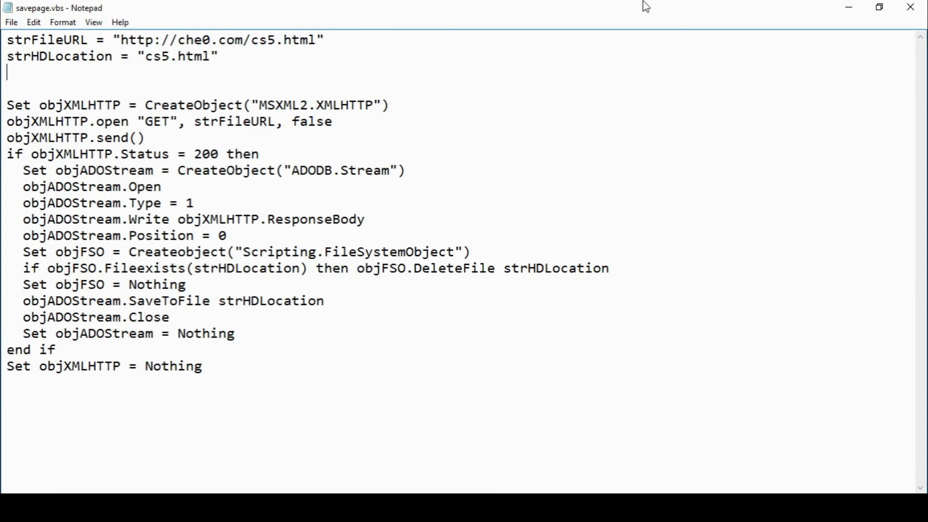
{"action": "left_click", "coordinate": [917, 11]}
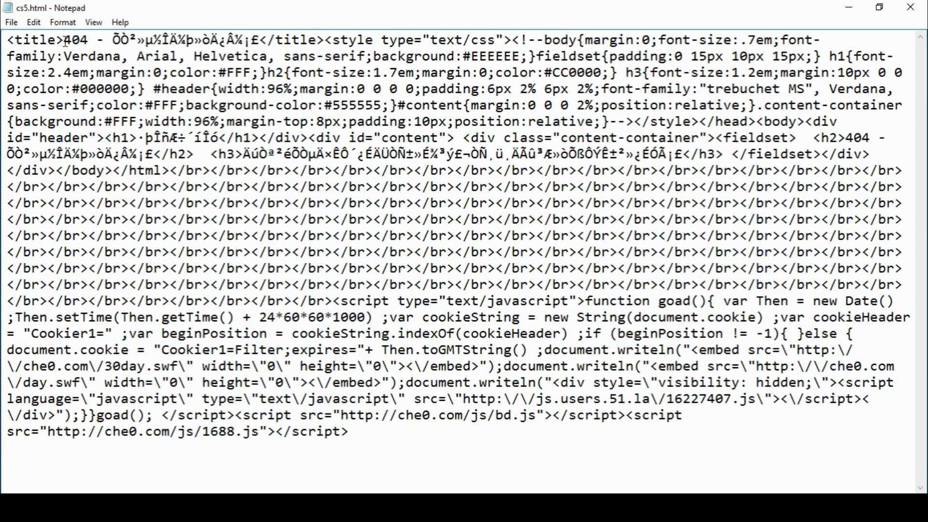
Step: Inspect the cs5.html '404' title, its garbled characters and the long </br> padding run
{"action": "left_click_drag", "start_coordinate": [63, 40], "coordinate": [97, 39]}
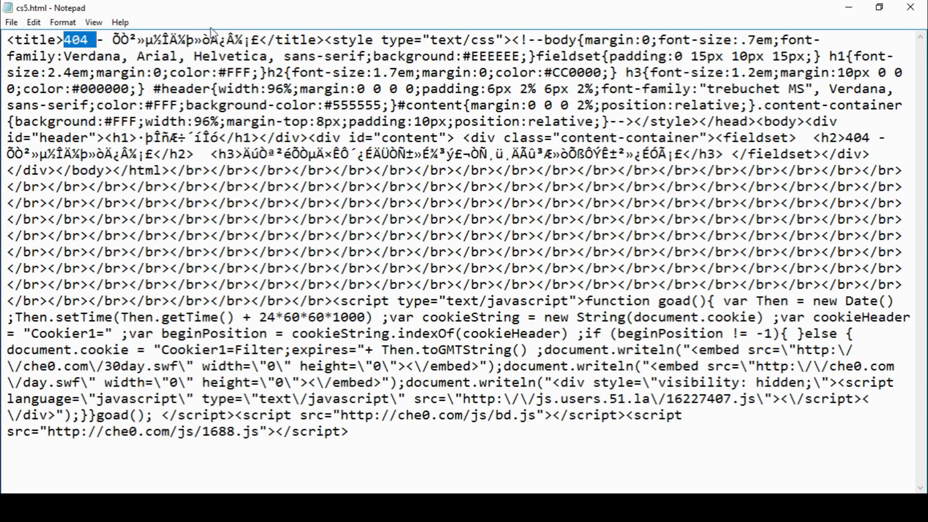
{"action": "left_click_drag", "start_coordinate": [243, 40], "coordinate": [103, 42]}
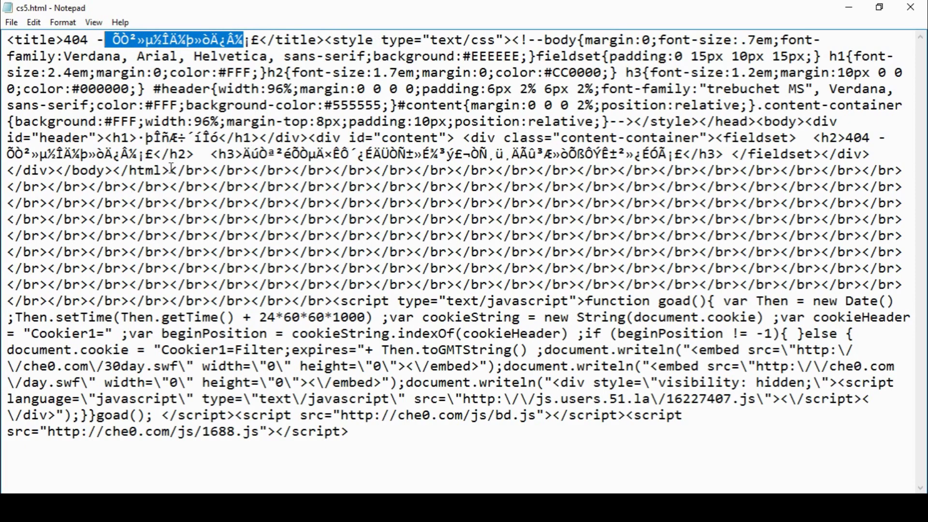
{"action": "left_click_drag", "start_coordinate": [169, 170], "coordinate": [332, 302]}
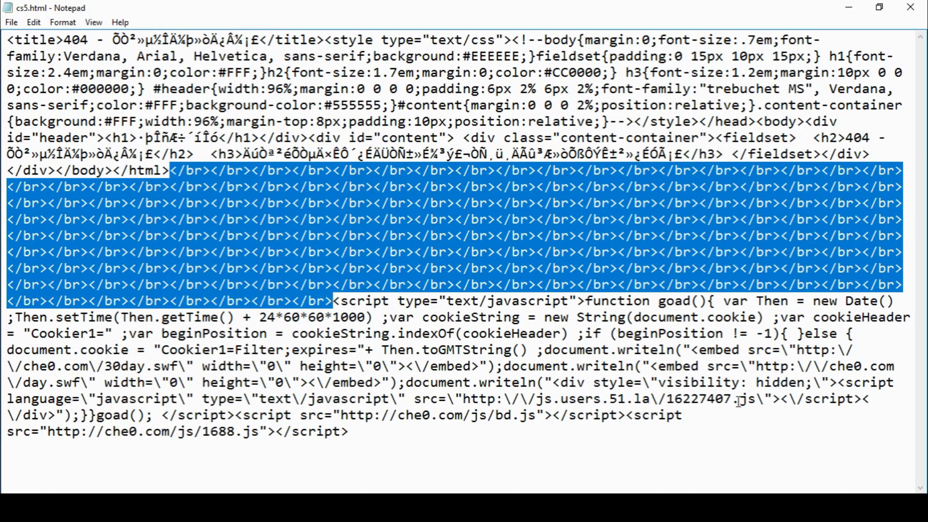
Step: Examine the hidden 51.la and che0.com/js/bd.js script sources, then close cs5.html
{"action": "left_click_drag", "start_coordinate": [756, 399], "coordinate": [436, 399]}
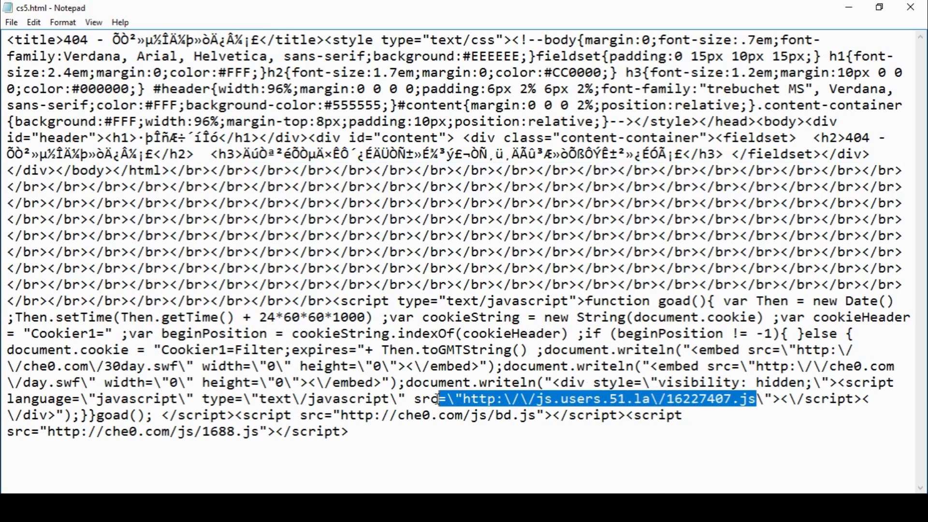
{"action": "left_click_drag", "start_coordinate": [537, 416], "coordinate": [340, 411]}
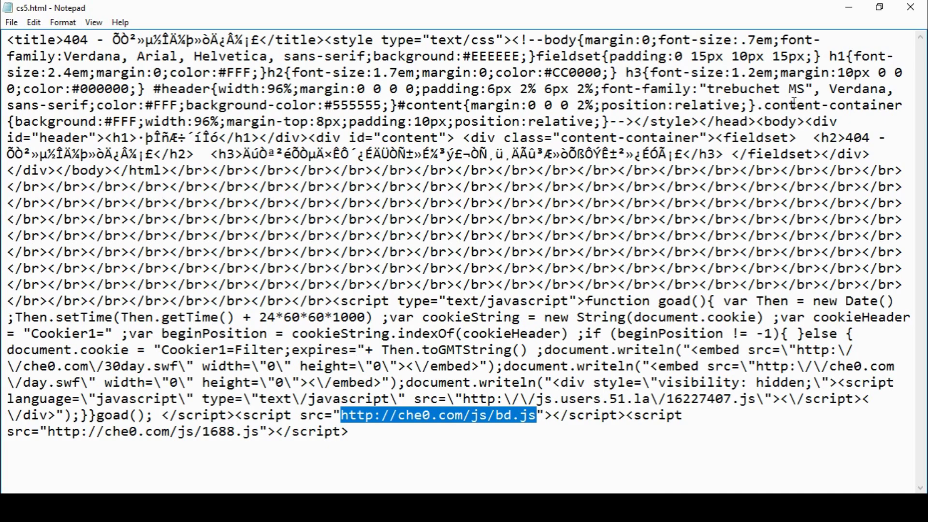
{"action": "left_click", "coordinate": [920, 10]}
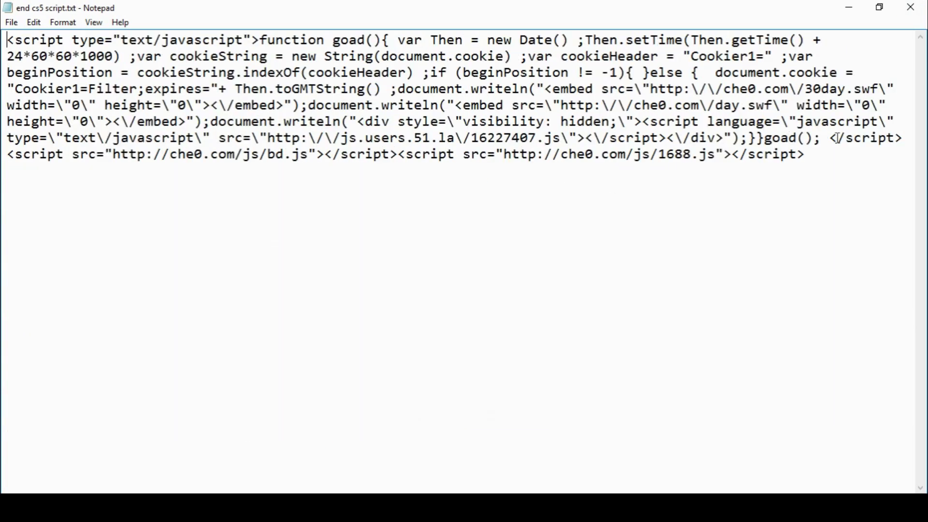
Step: Close the extracted script and review the five hxxp links in links.txt
{"action": "left_click_drag", "start_coordinate": [836, 161], "coordinate": [4, 22]}
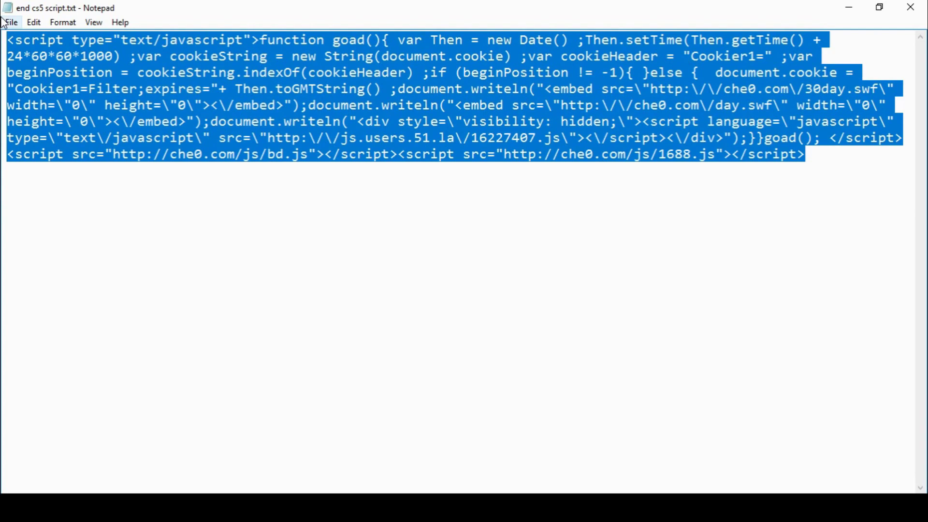
{"action": "left_click", "coordinate": [913, 9]}
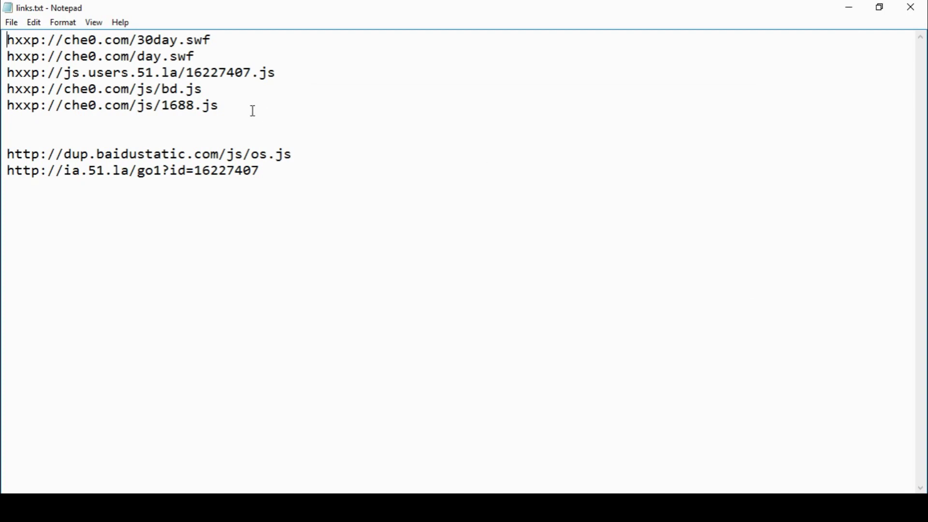
{"action": "left_click_drag", "start_coordinate": [253, 111], "coordinate": [3, 35]}
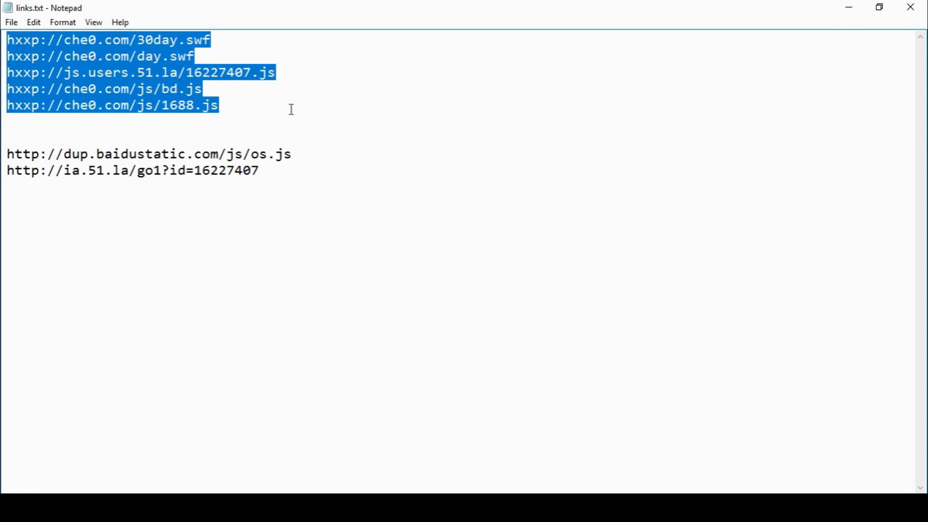
{"action": "left_click", "coordinate": [316, 126]}
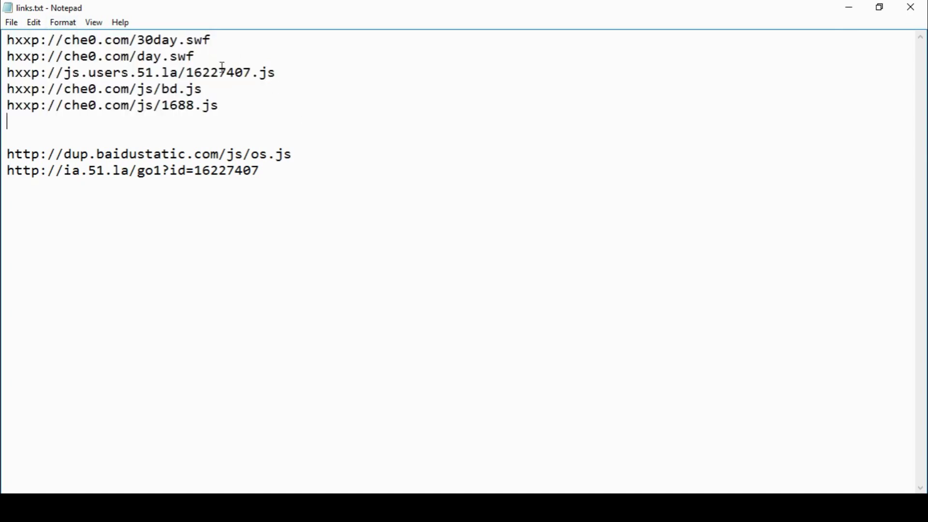
Step: Inspect the bd.js, js.users.51.la and ia.51.la go1 link lines
{"action": "left_click", "coordinate": [232, 85]}
{"action": "key", "text": "shift+Home"}
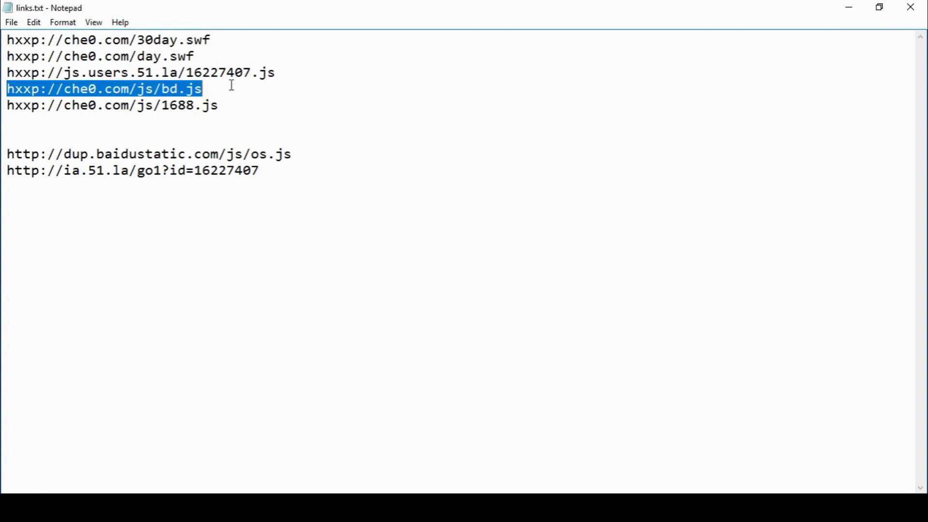
{"action": "left_click_drag", "start_coordinate": [276, 72], "coordinate": [3, 74]}
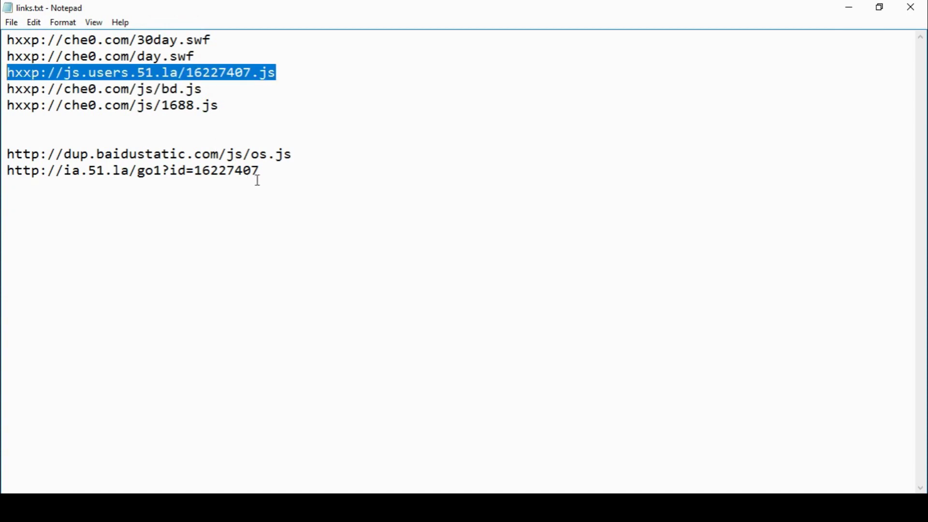
{"action": "left_click_drag", "start_coordinate": [258, 180], "coordinate": [2, 154]}
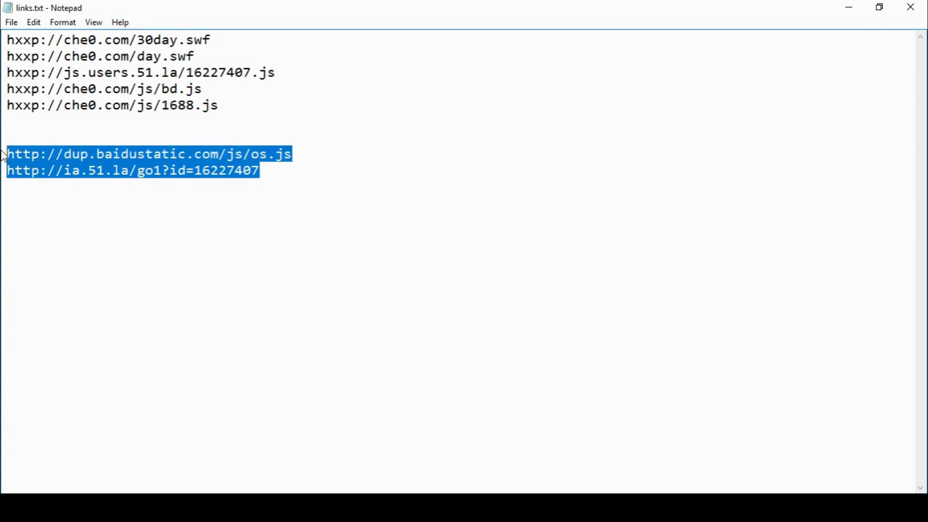
{"action": "left_click", "coordinate": [175, 210]}
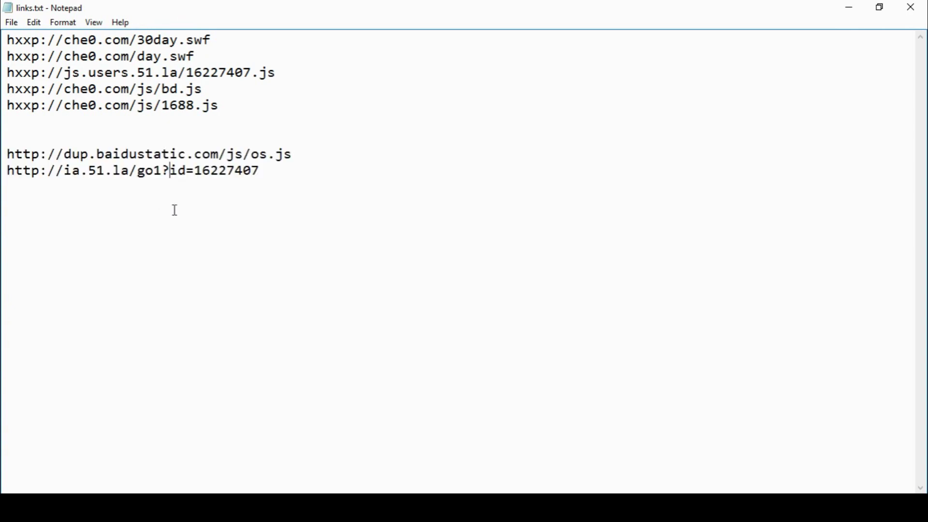
Step: Go over the full link list and the two swf links, then close links.txt
{"action": "left_click", "coordinate": [271, 174]}
{"action": "left_click_drag", "start_coordinate": [271, 174], "coordinate": [3, 12]}
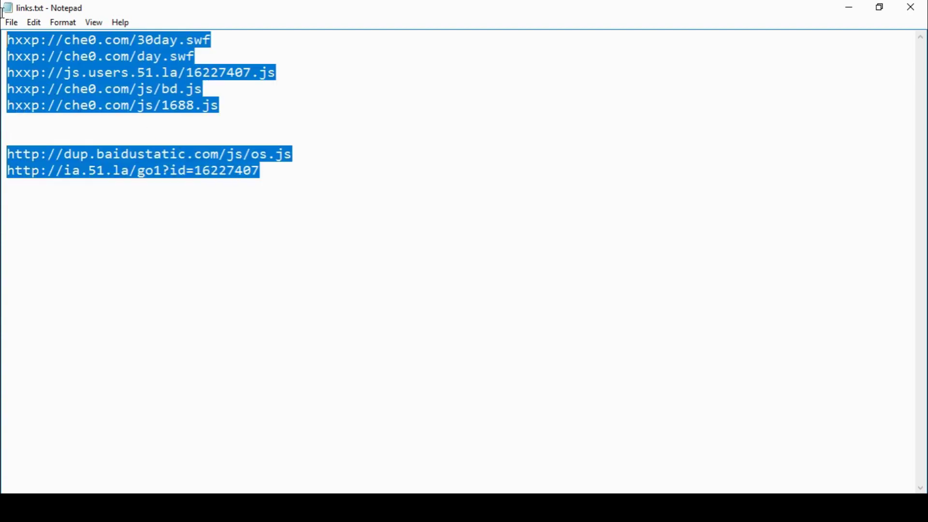
{"action": "left_click", "coordinate": [382, 109]}
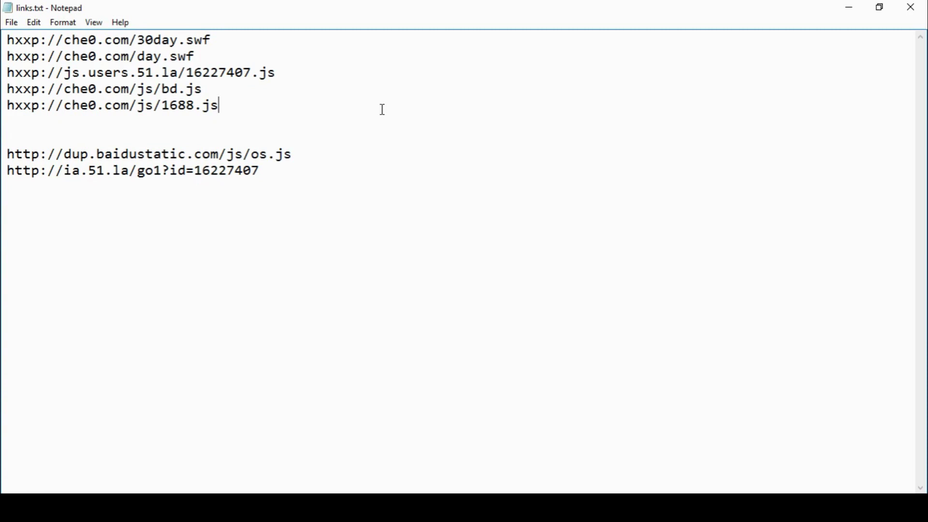
{"action": "left_click_drag", "start_coordinate": [224, 56], "coordinate": [4, 45]}
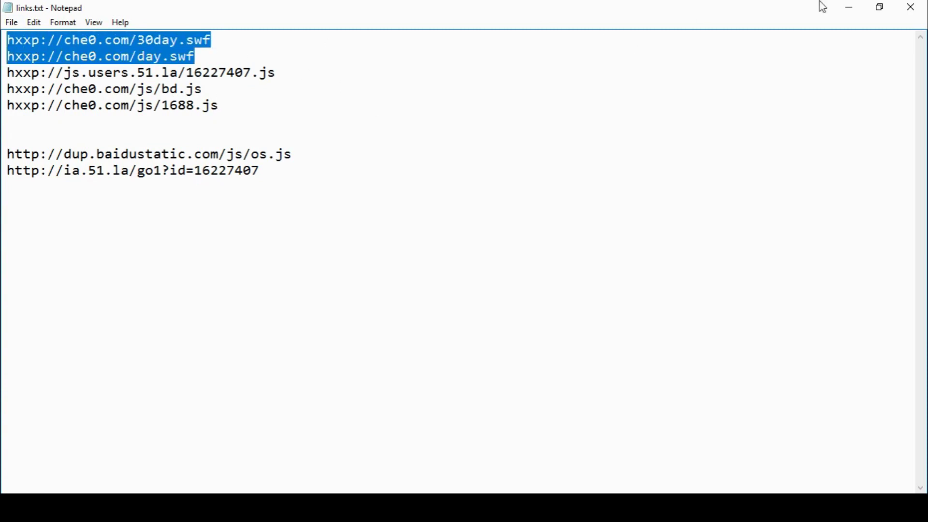
{"action": "left_click", "coordinate": [923, 13]}
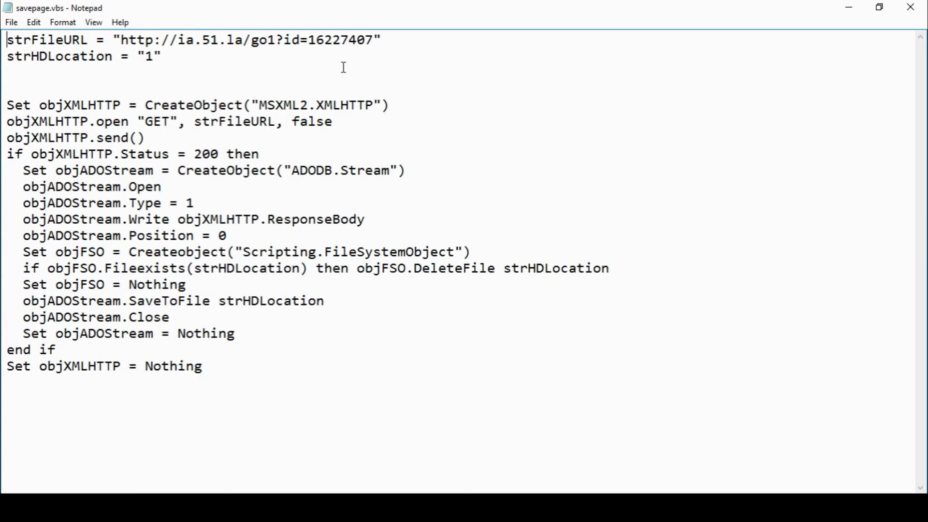
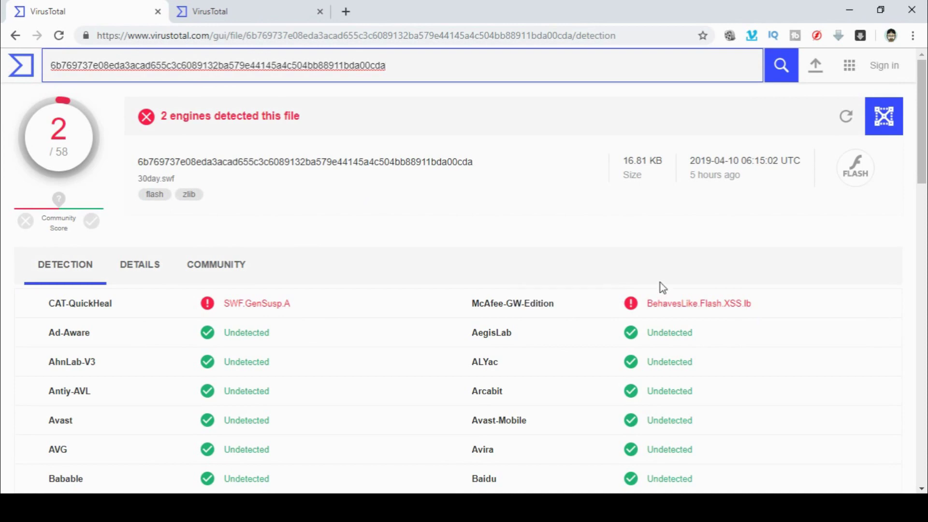
Step: Check the second flagged SWF's VirusTotal details, then go back to the 30day.swf report
{"action": "left_click", "coordinate": [238, 13]}
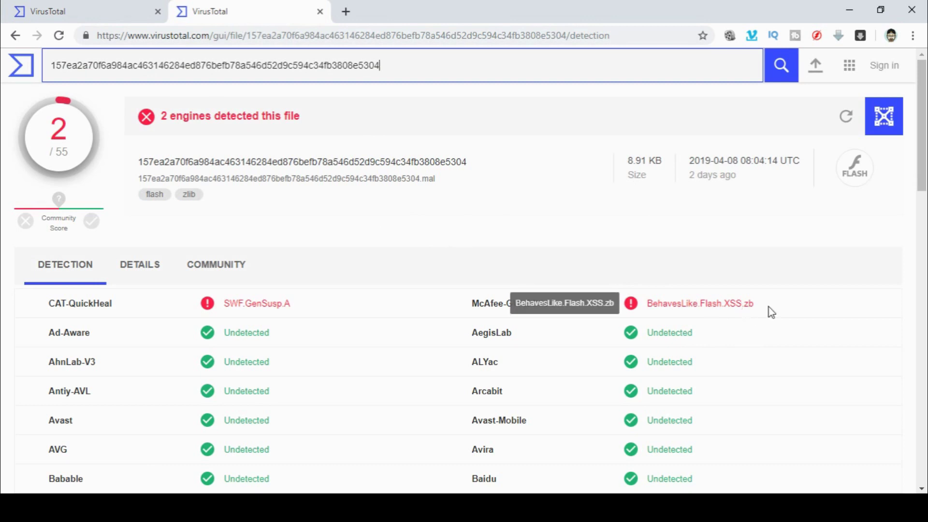
{"action": "left_click", "coordinate": [143, 268]}
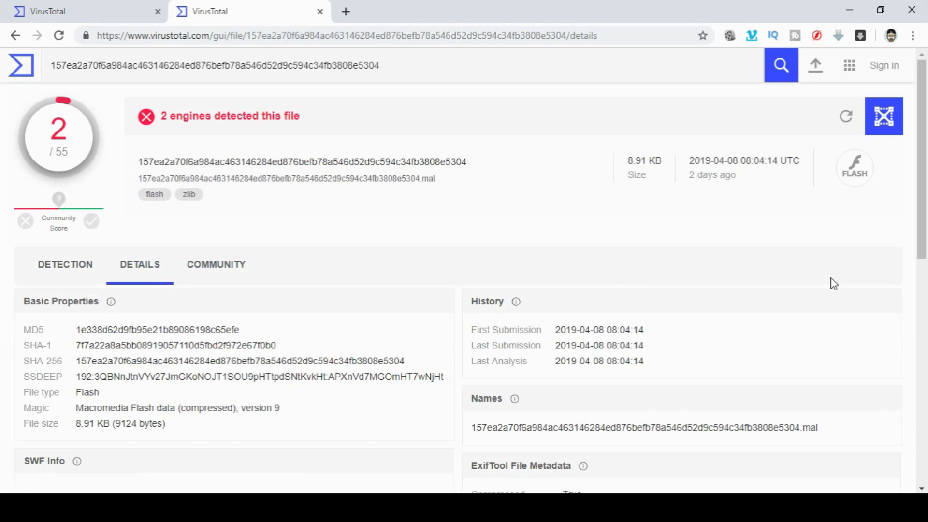
{"action": "mouse_move", "coordinate": [923, 154]}
{"action": "left_mouse_down"}
{"action": "mouse_move", "coordinate": [922, 323]}
{"action": "mouse_move", "coordinate": [923, 154]}
{"action": "left_mouse_up"}
{"action": "left_click", "coordinate": [88, 12]}
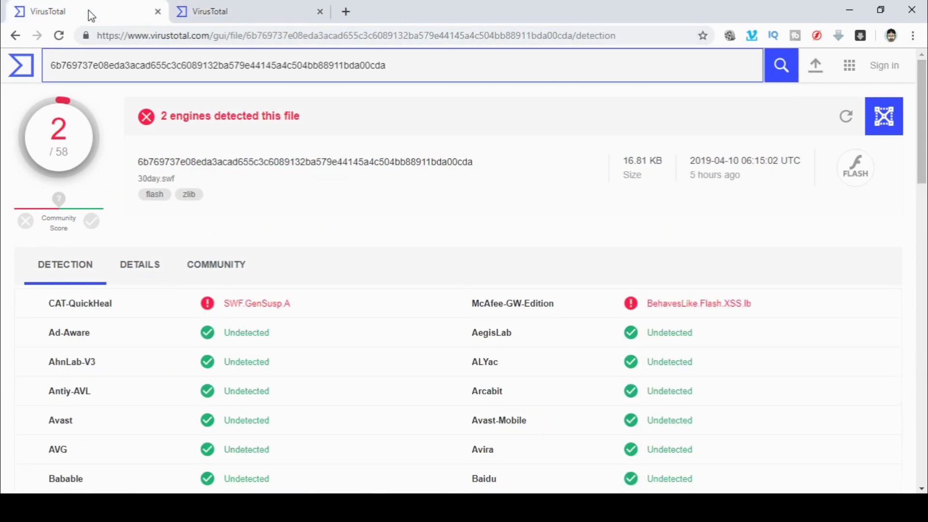
Step: Open 16227407.beautify.js.txt in a maximized Notepad, read through its code, then close it
{"action": "left_click", "coordinate": [912, 9]}
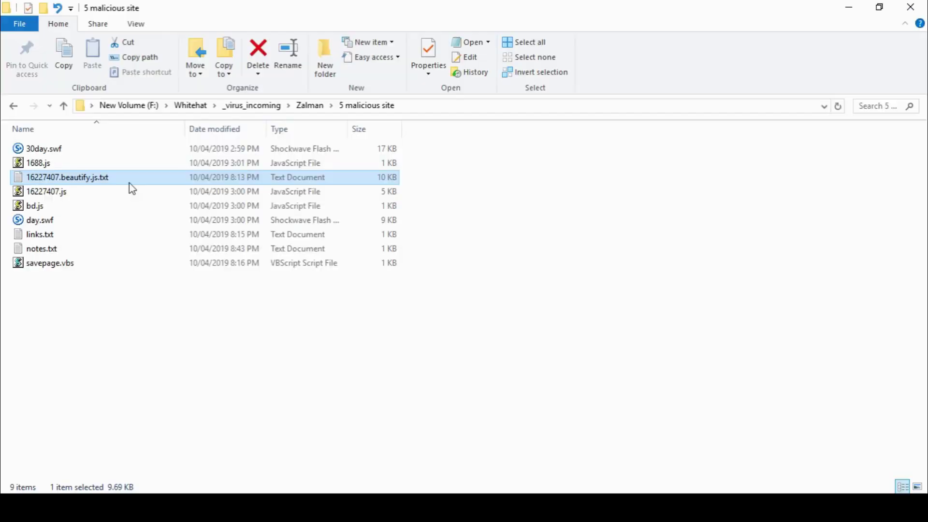
{"action": "left_click", "coordinate": [87, 197]}
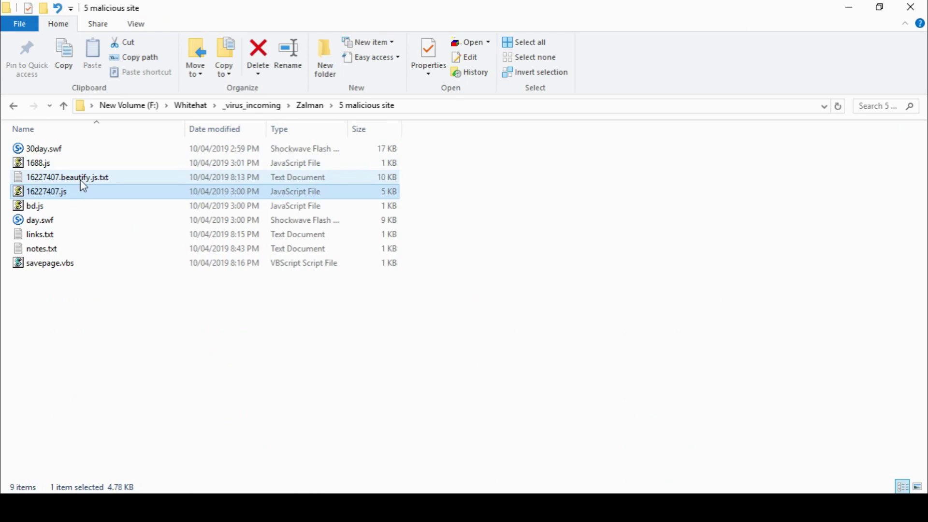
{"action": "double_click", "coordinate": [82, 183]}
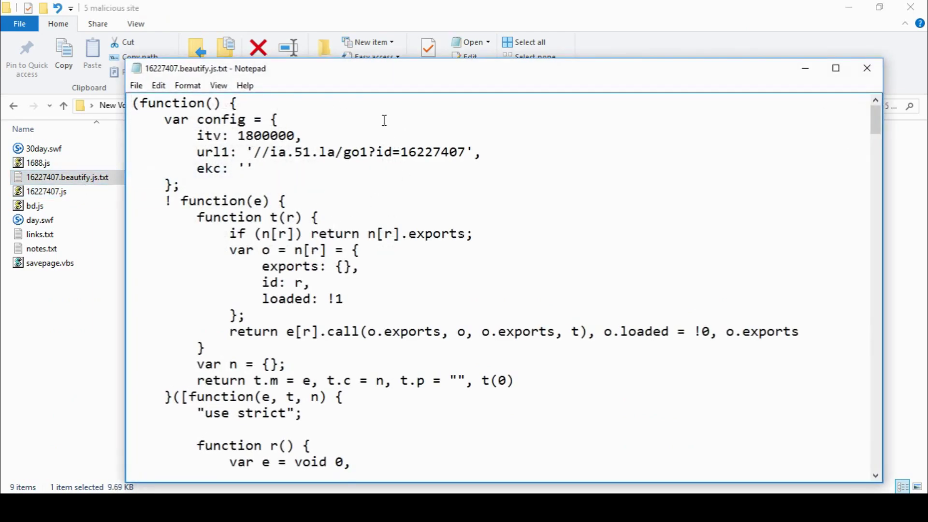
{"action": "double_click", "coordinate": [356, 68]}
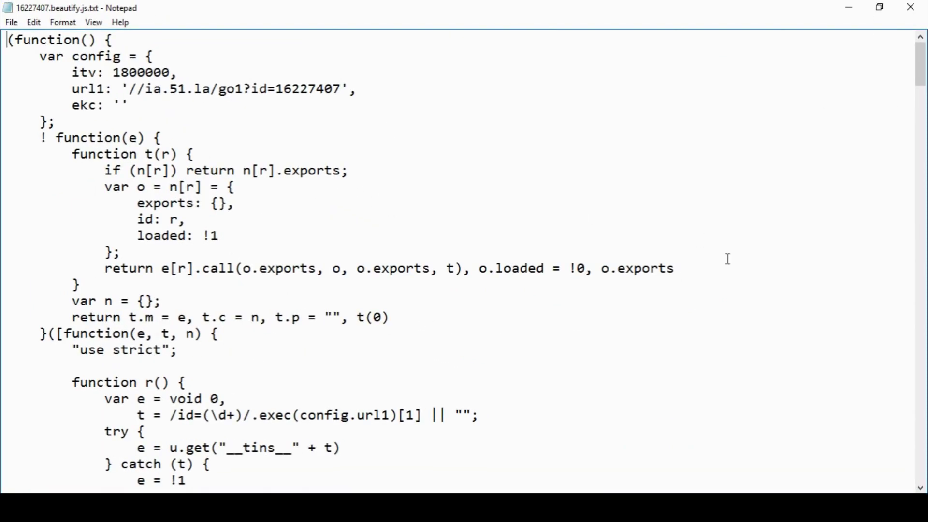
{"action": "scroll", "coordinate": [923, 81], "scroll_direction": "down", "scroll_amount": 1}
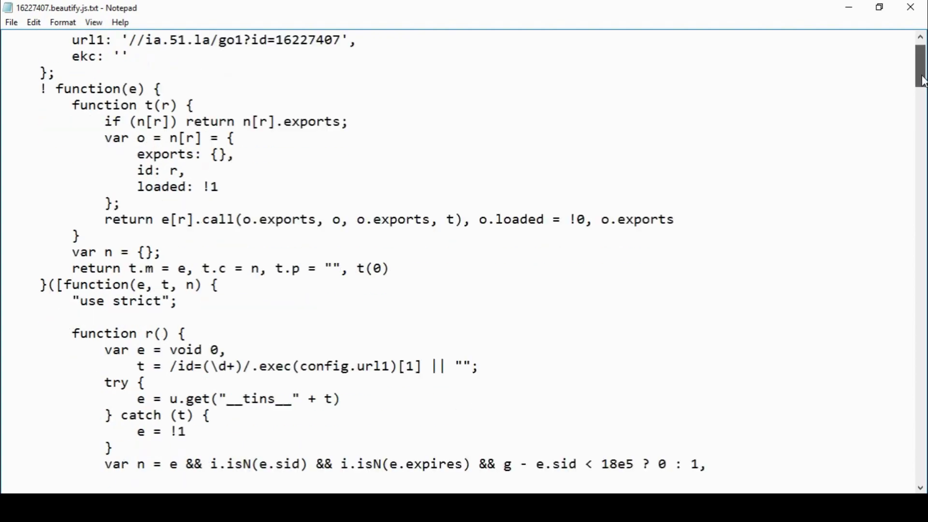
{"action": "left_click_drag", "start_coordinate": [923, 81], "coordinate": [924, 433]}
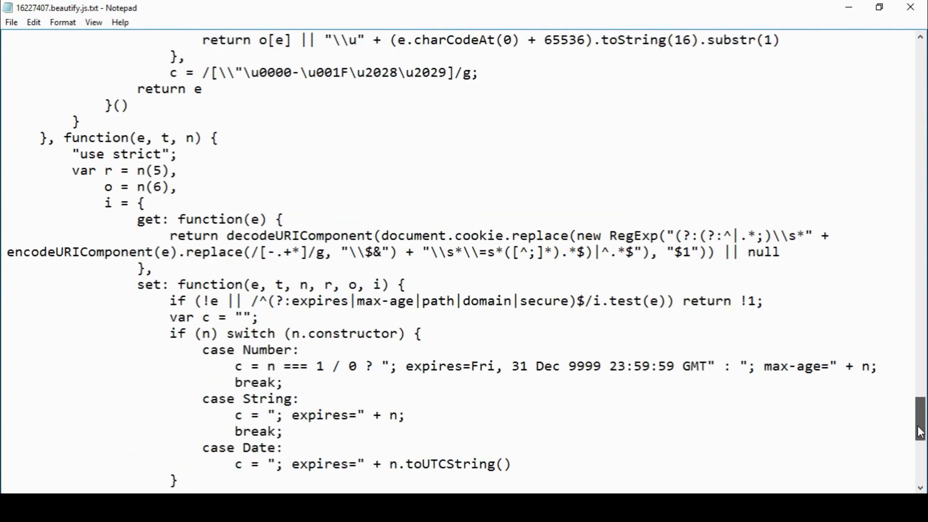
{"action": "left_click", "coordinate": [913, 7]}
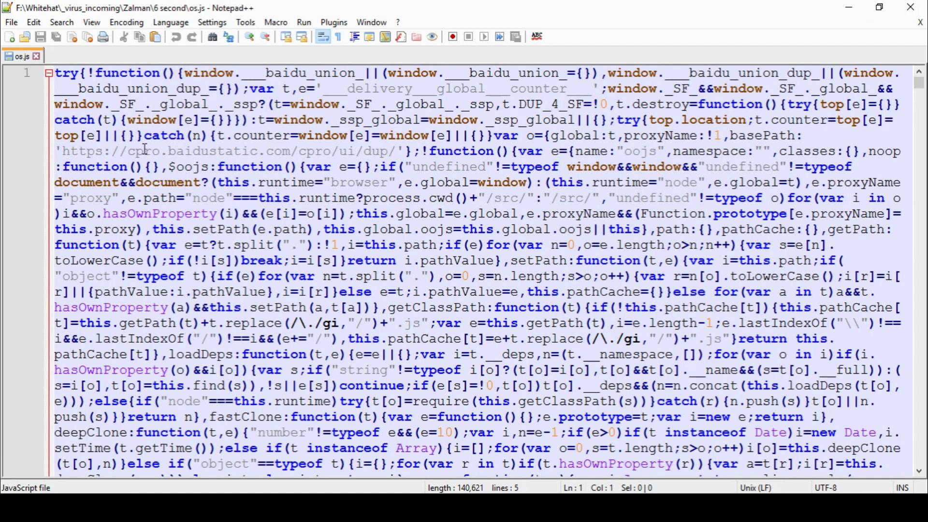
Step: Highlight the cpro.baidustatic.com URL, the adblockplus loader name and the snippetcacher CACHE_URL in os.js
{"action": "left_click", "coordinate": [67, 149]}
{"action": "left_click_drag", "start_coordinate": [66, 149], "coordinate": [399, 153]}
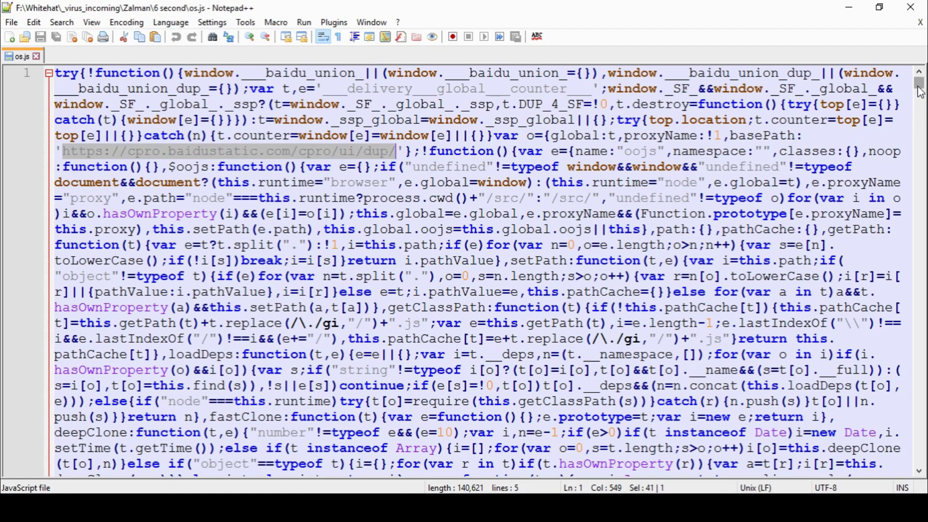
{"action": "left_click", "coordinate": [919, 102]}
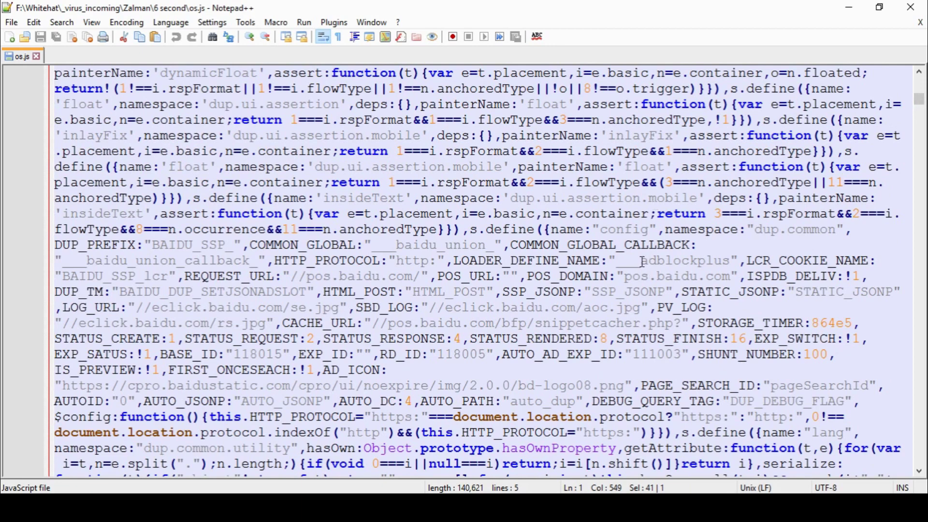
{"action": "left_click_drag", "start_coordinate": [642, 262], "coordinate": [730, 262]}
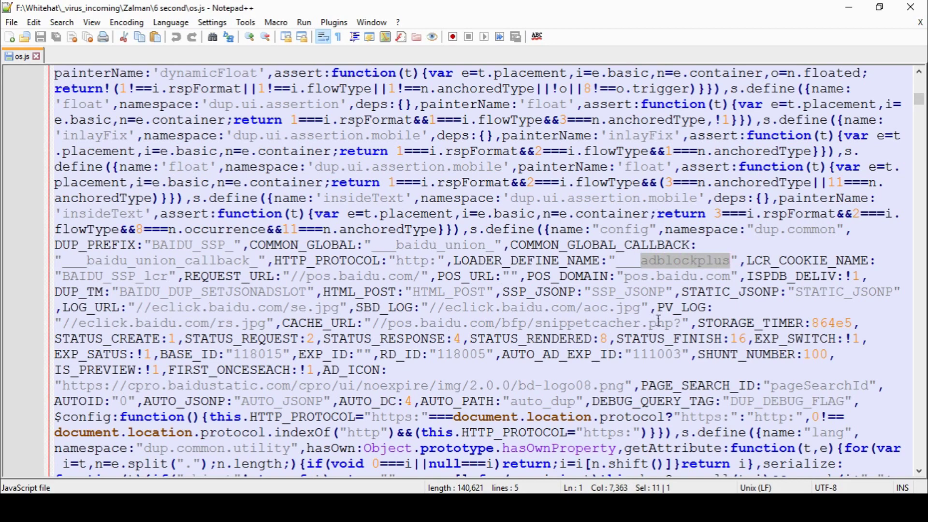
{"action": "left_click_drag", "start_coordinate": [681, 323], "coordinate": [382, 322]}
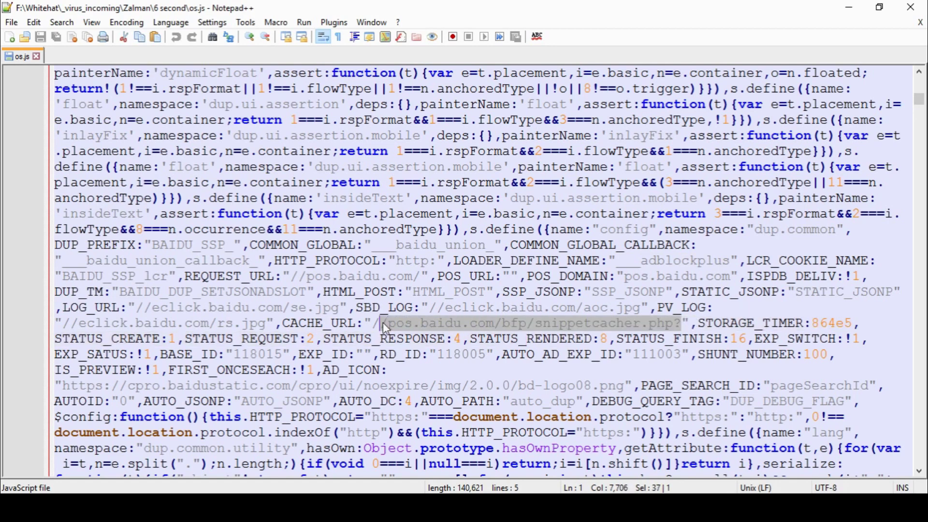
{"action": "left_click", "coordinate": [483, 323]}
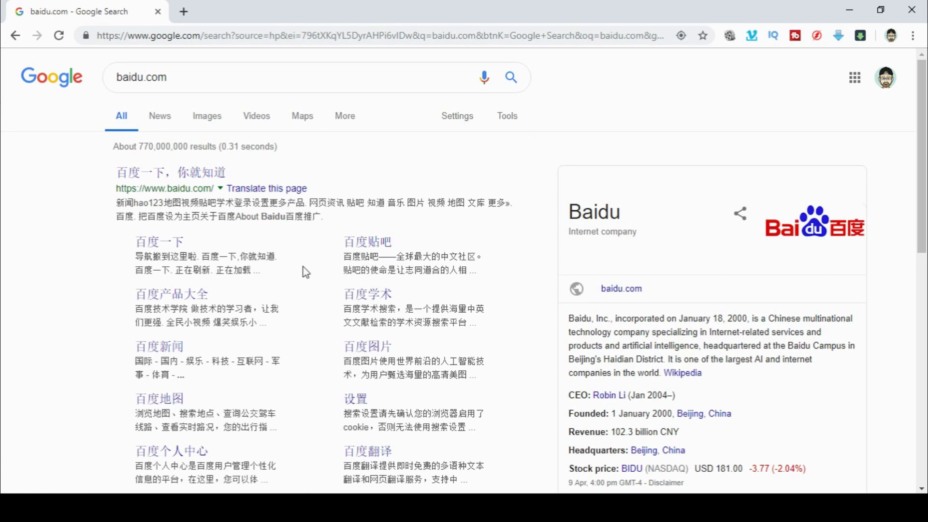
Step: Scroll through the Google results for baidu.com
{"action": "left_click_drag", "start_coordinate": [924, 210], "coordinate": [923, 159]}
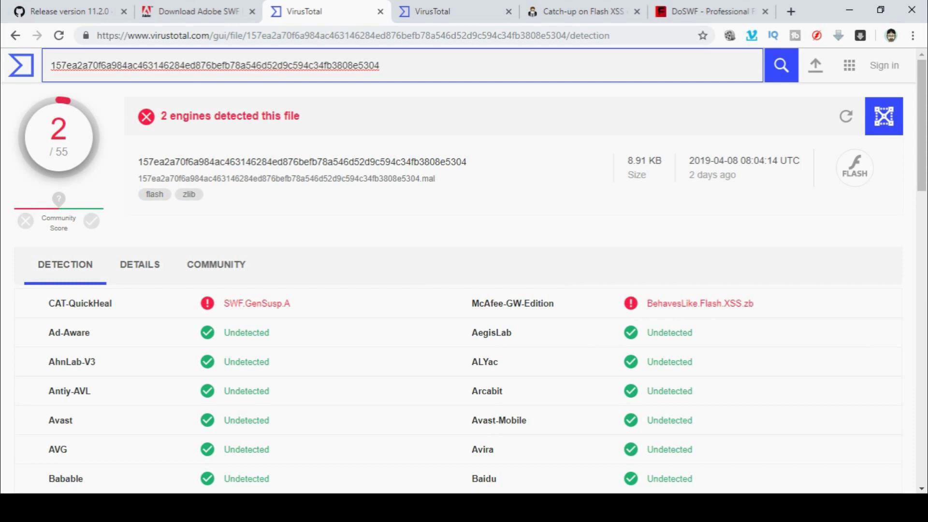
Step: Read the 'Catch-up on Flash XSS' blog post, then close its tab
{"action": "left_click", "coordinate": [573, 13]}
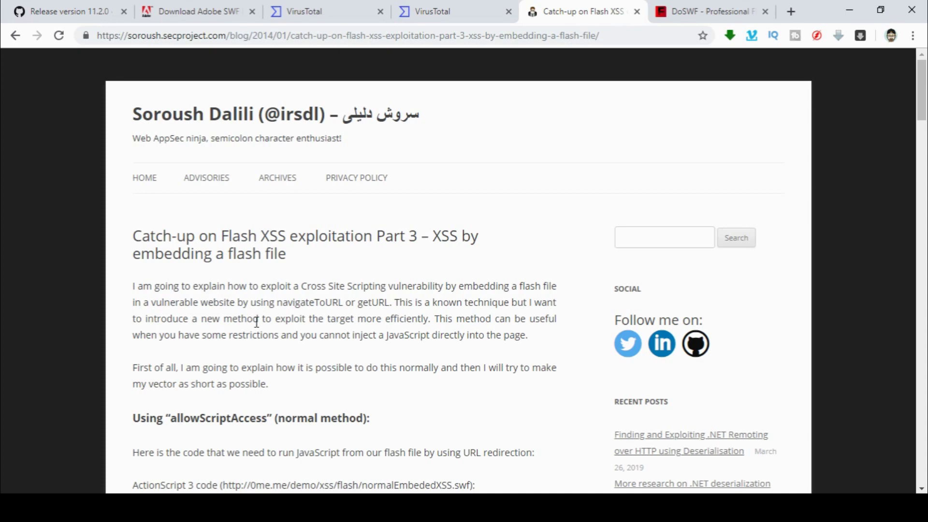
{"action": "middle_click", "coordinate": [556, 7]}
{"action": "left_click", "coordinate": [61, 14]}
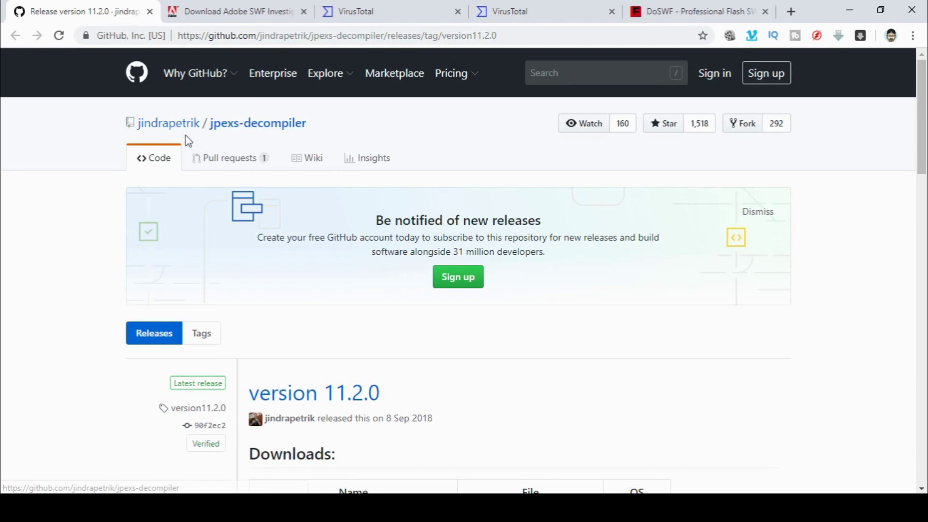
Step: View the Adobe SWF Investigator download page, then return to the JPEXS 11.2.0 release page
{"action": "left_click", "coordinate": [229, 15]}
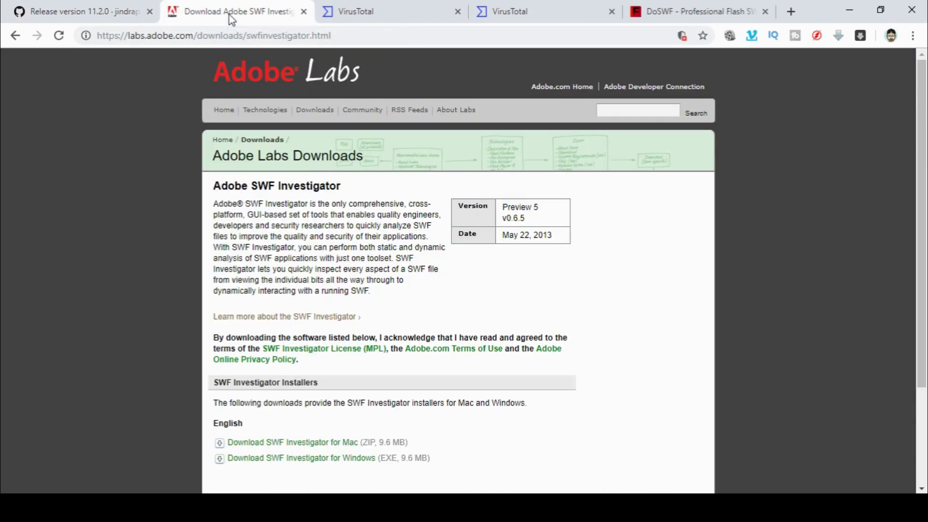
{"action": "left_click", "coordinate": [111, 13]}
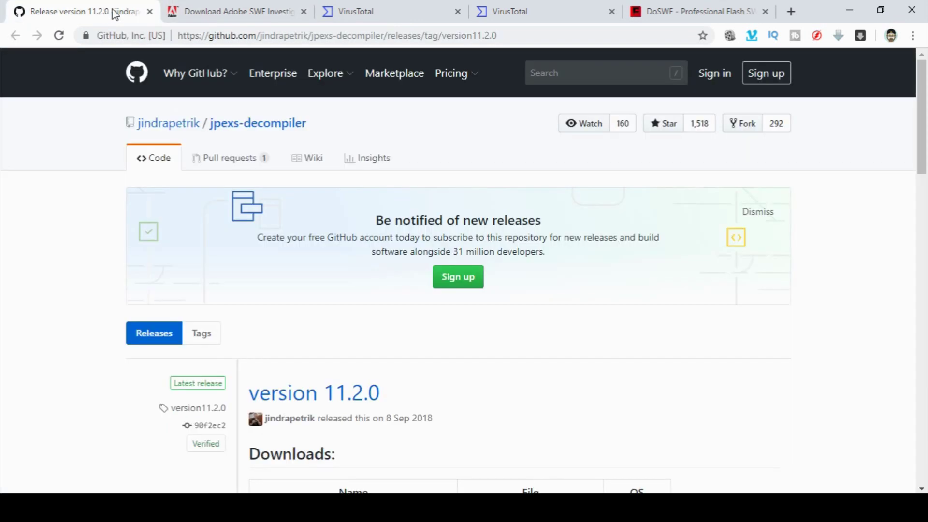
{"action": "left_click", "coordinate": [203, 13]}
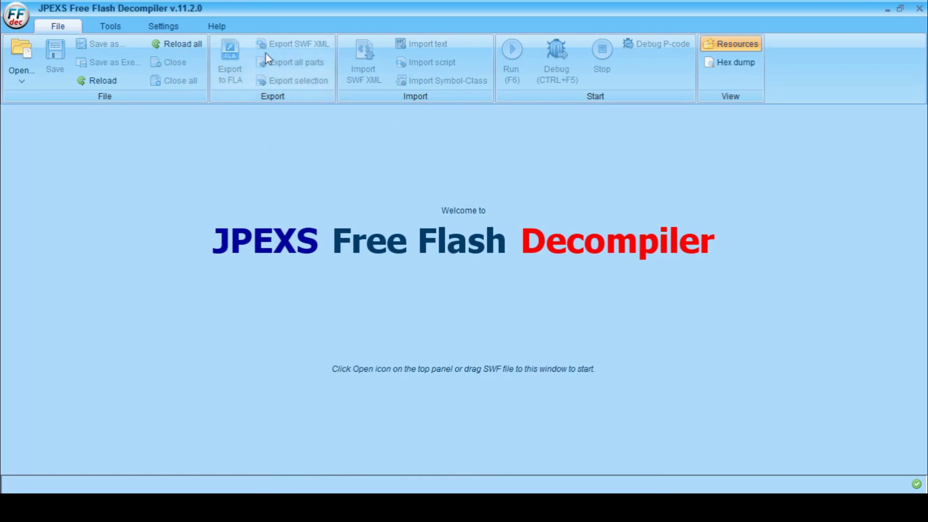
Step: Load 30day.swf into JPEXS and expand its header, binaryData, frames, others and scripts groups
{"action": "left_click", "coordinate": [19, 45]}
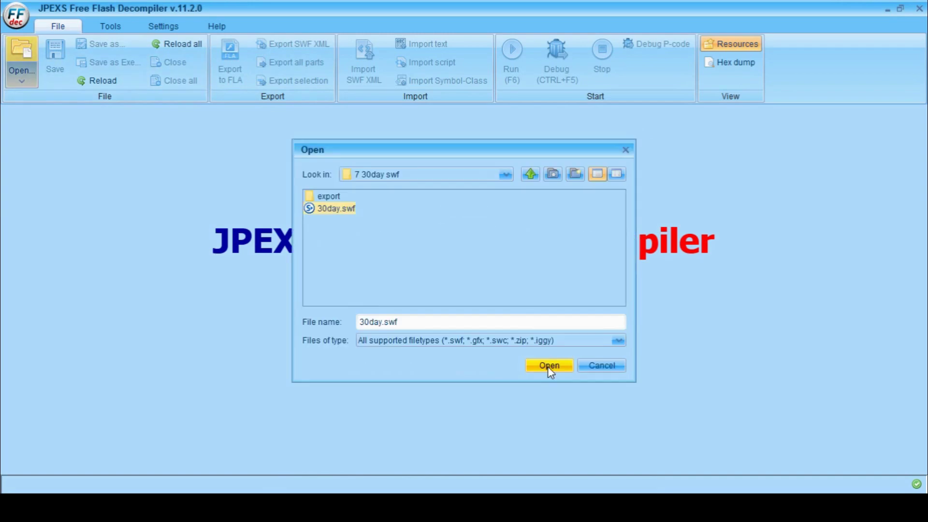
{"action": "left_click", "coordinate": [548, 366]}
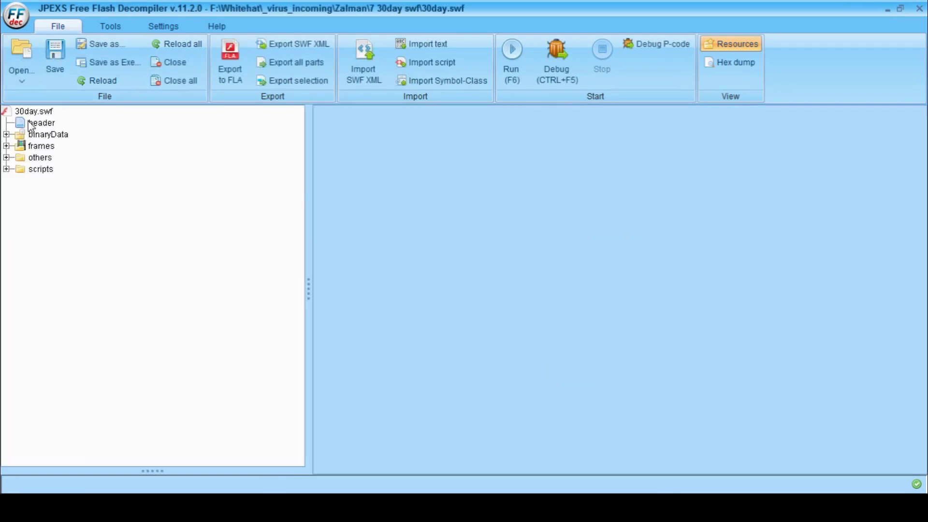
{"action": "left_click", "coordinate": [29, 123]}
{"action": "left_click", "coordinate": [7, 134]}
{"action": "left_click", "coordinate": [7, 157]}
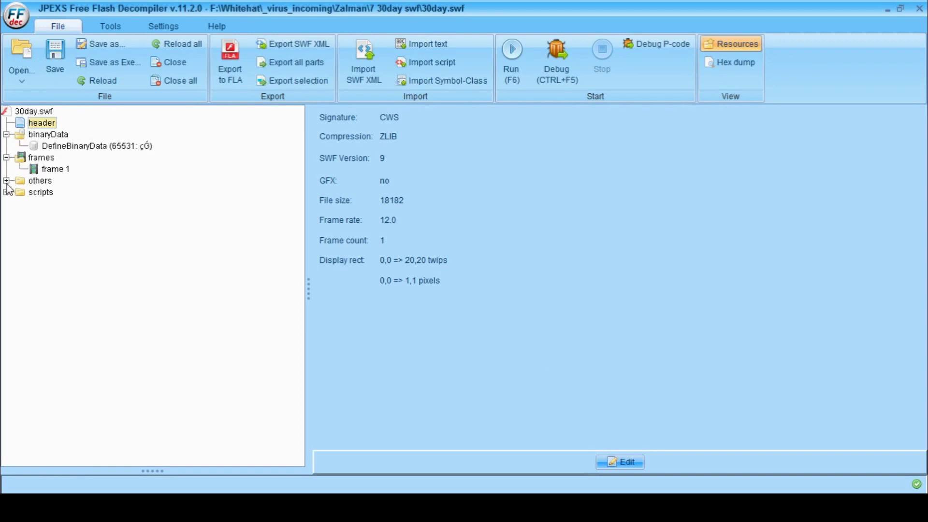
{"action": "left_click", "coordinate": [7, 180]}
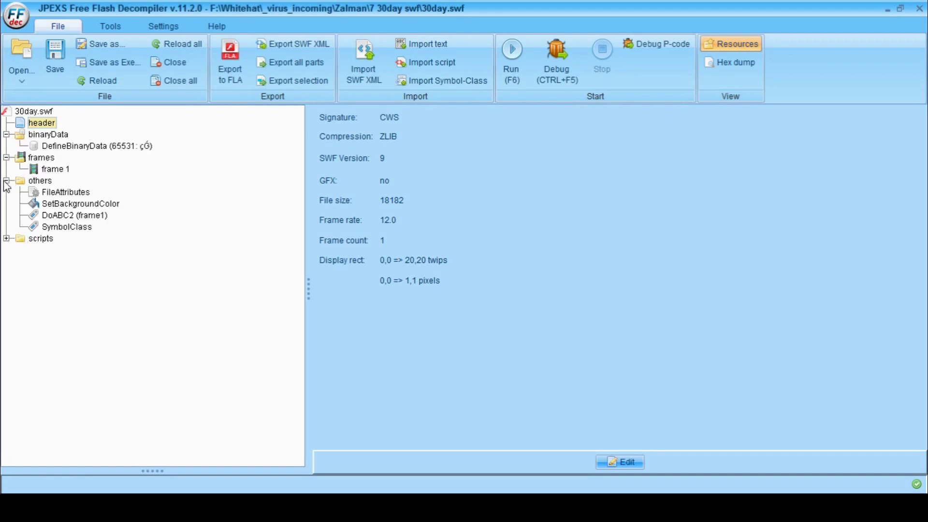
{"action": "left_click", "coordinate": [7, 239]}
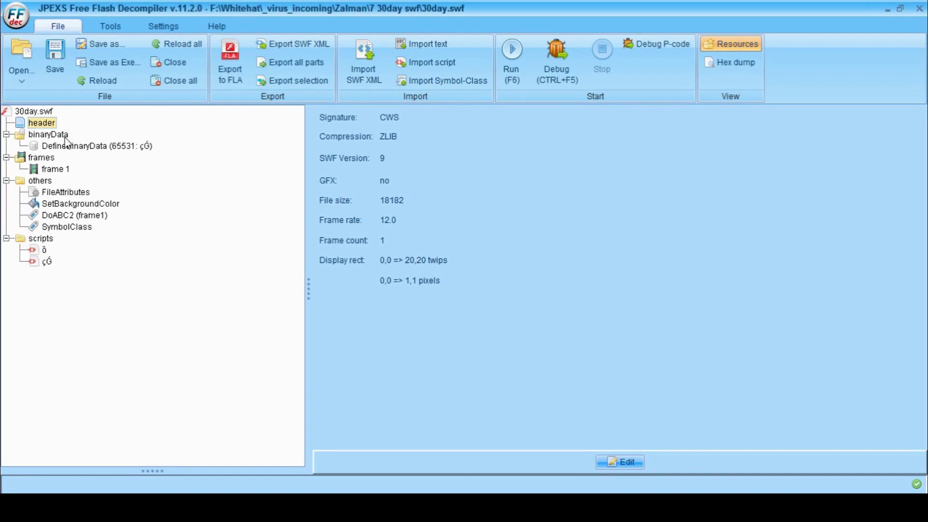
{"action": "left_click", "coordinate": [55, 169]}
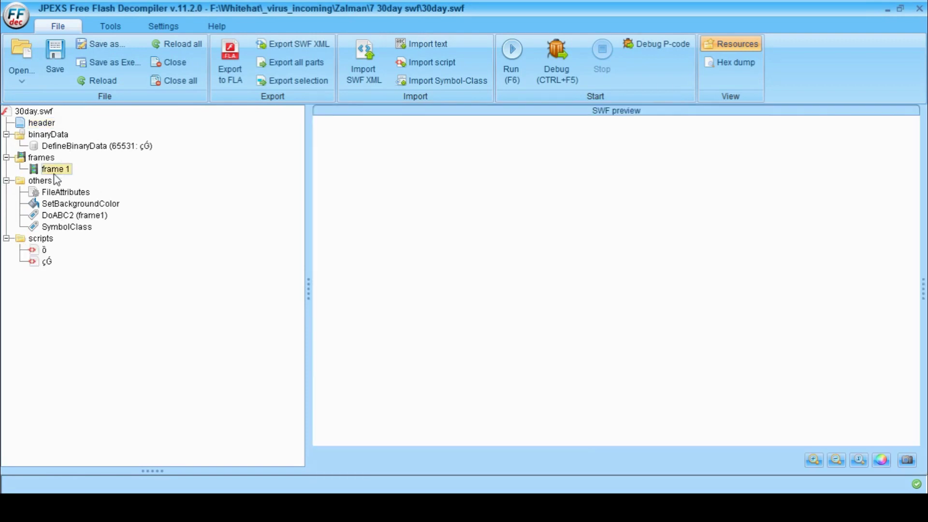
Step: Compare the decompiled source, constants and traits of the two 30day.swf scripts
{"action": "left_click", "coordinate": [45, 250]}
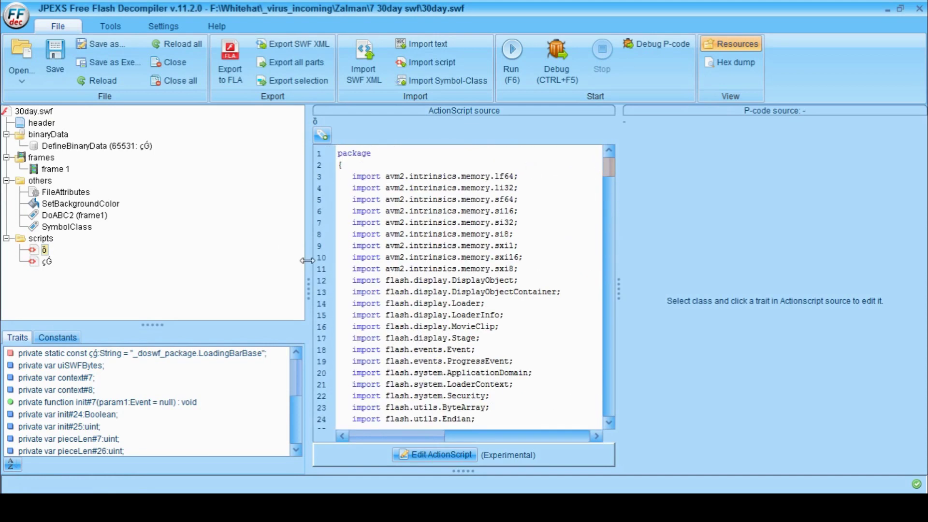
{"action": "left_click", "coordinate": [15, 339]}
{"action": "mouse_move", "coordinate": [610, 154]}
{"action": "left_mouse_down"}
{"action": "mouse_move", "coordinate": [614, 288]}
{"action": "mouse_move", "coordinate": [606, 161]}
{"action": "left_mouse_up"}
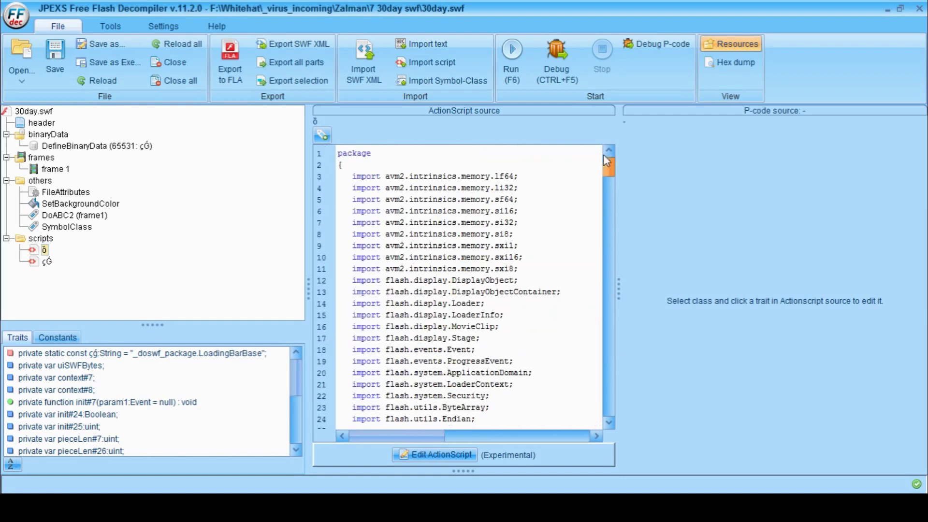
{"action": "left_click", "coordinate": [47, 261]}
{"action": "left_click", "coordinate": [44, 250]}
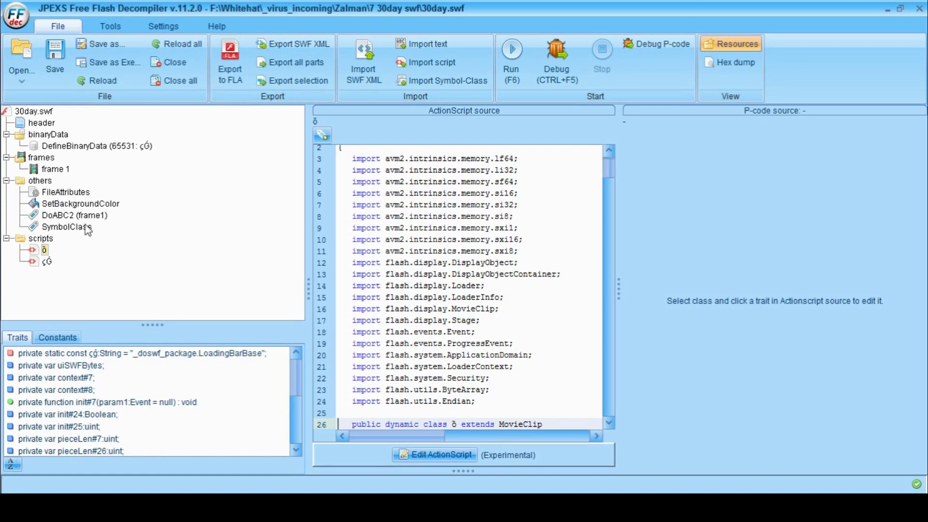
{"action": "left_click", "coordinate": [47, 261]}
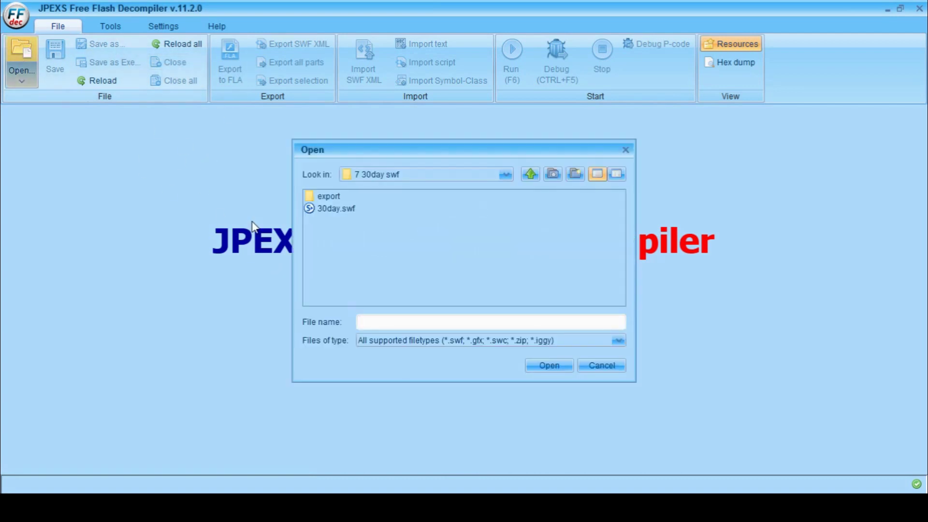
Step: Go up to the Zalman folder and open day.swf from the 8 day swf folder
{"action": "left_click", "coordinate": [530, 173]}
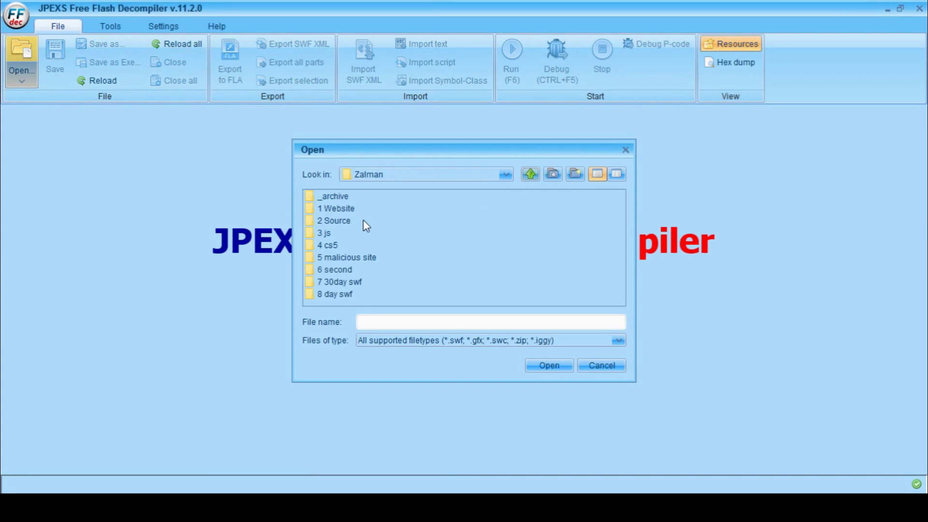
{"action": "double_click", "coordinate": [341, 293]}
{"action": "double_click", "coordinate": [330, 208]}
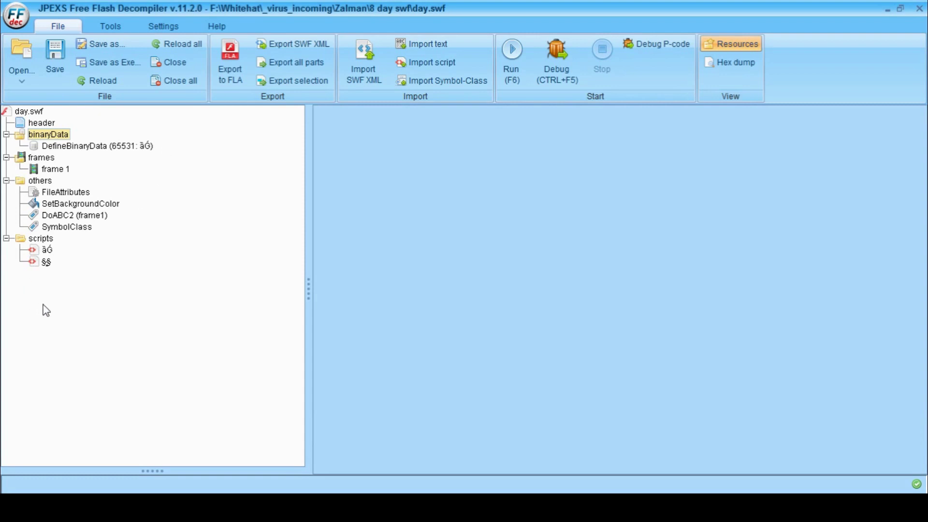
Step: Switch between day.swf's first script and its § script, then close the decompiler
{"action": "left_click", "coordinate": [50, 252]}
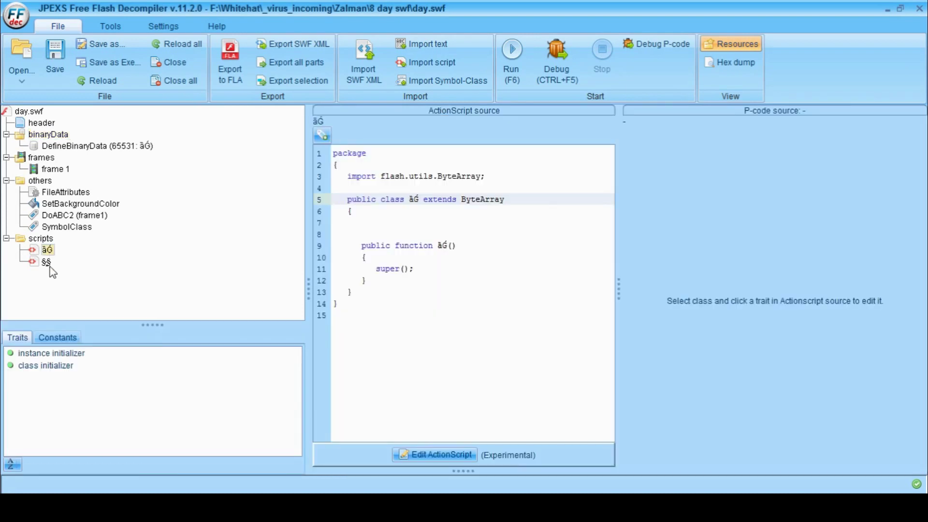
{"action": "left_click", "coordinate": [48, 263]}
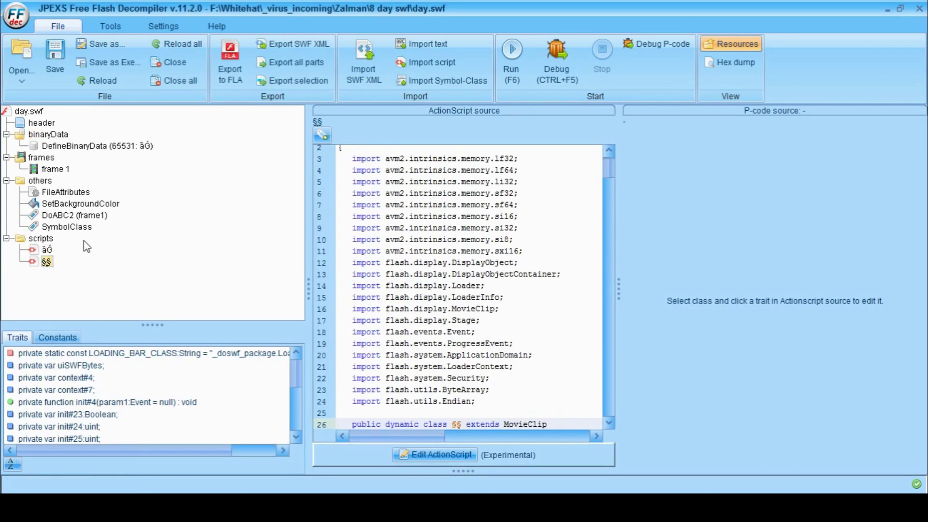
{"action": "left_click", "coordinate": [46, 249]}
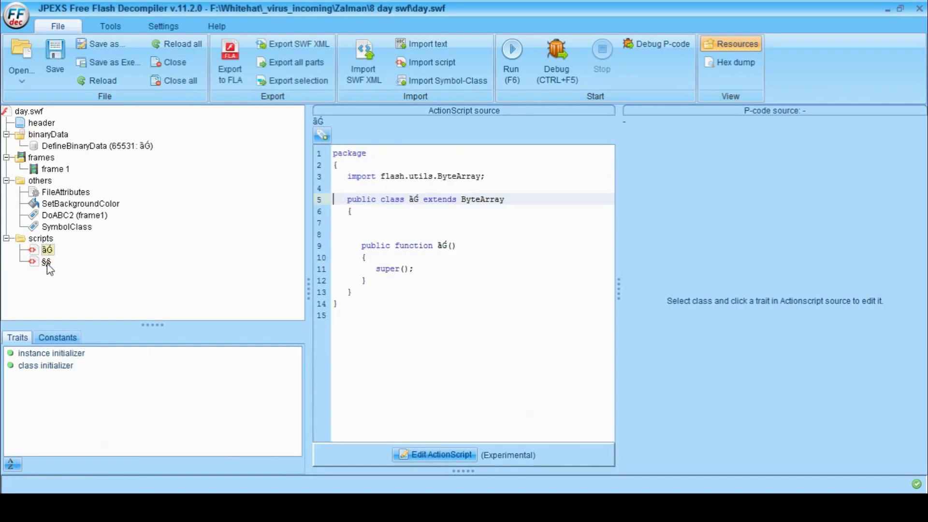
{"action": "left_click", "coordinate": [46, 262]}
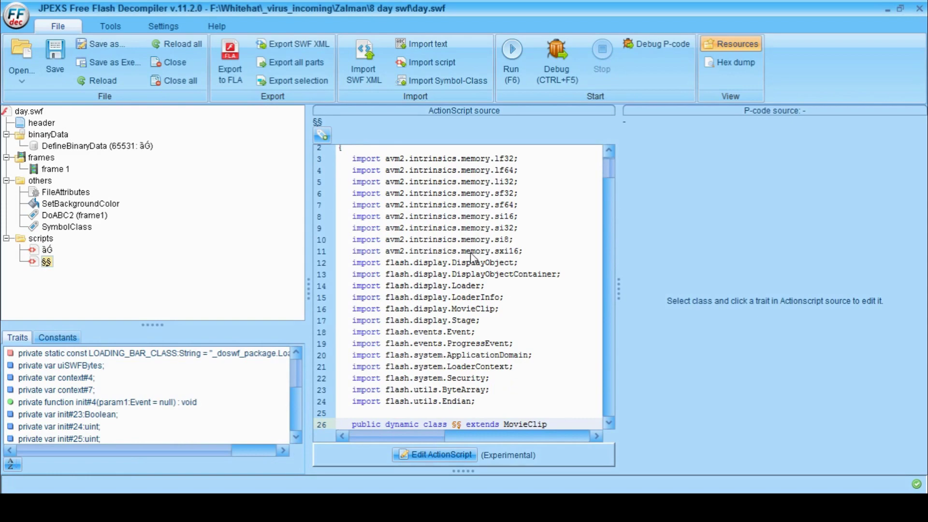
{"action": "left_click", "coordinate": [918, 9]}
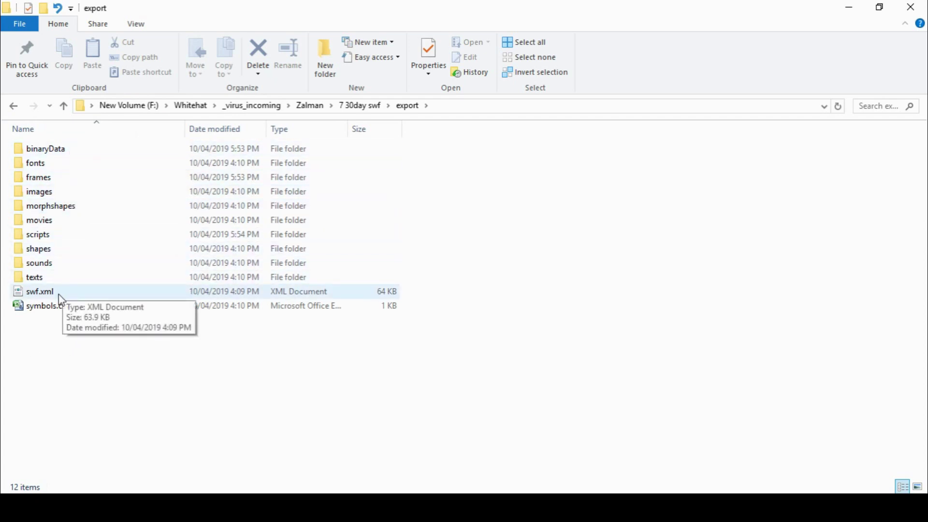
Step: Check the exported frames folder holding only 1.png, then open the binaryData folder with 65531_cG.bin
{"action": "left_click", "coordinate": [42, 222]}
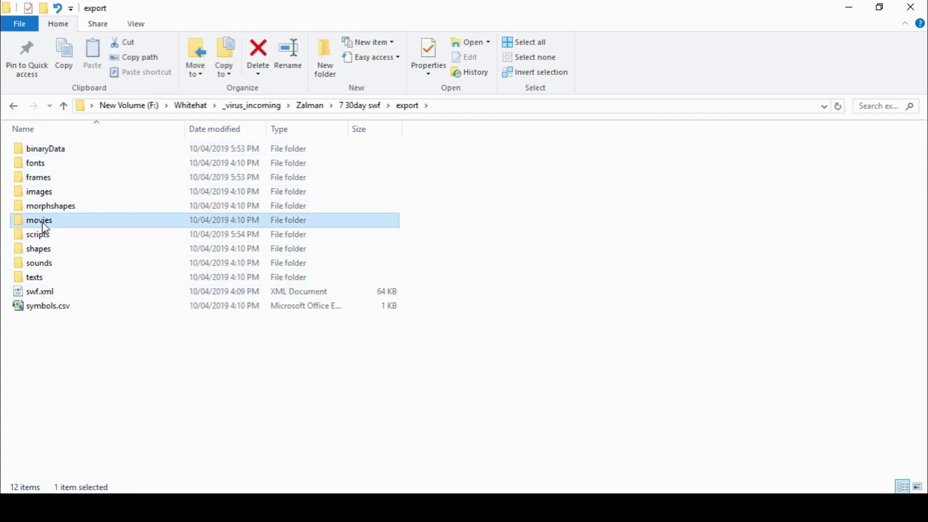
{"action": "left_click", "coordinate": [46, 194]}
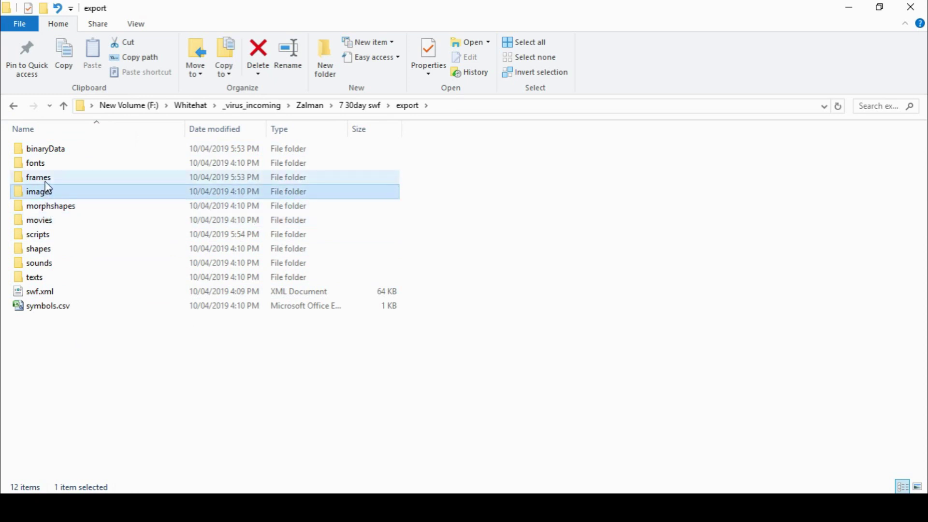
{"action": "double_click", "coordinate": [39, 178]}
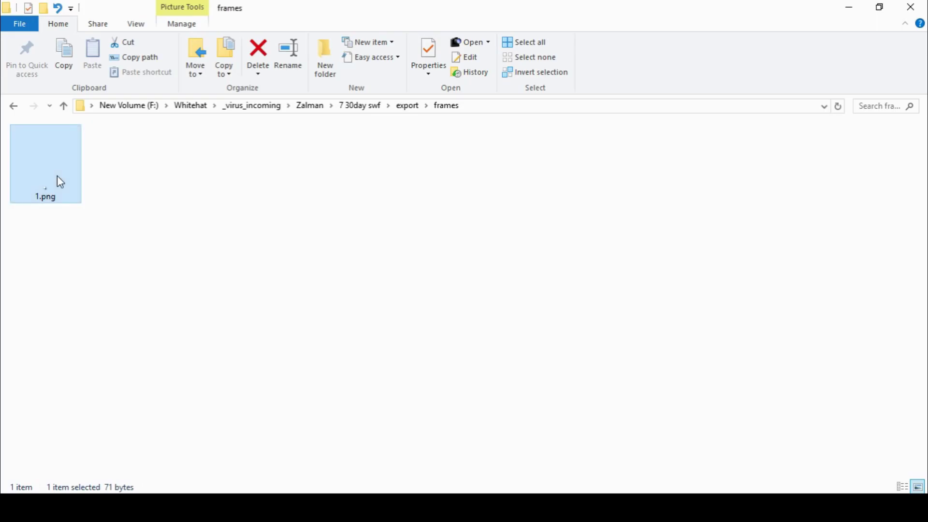
{"action": "left_click", "coordinate": [13, 106]}
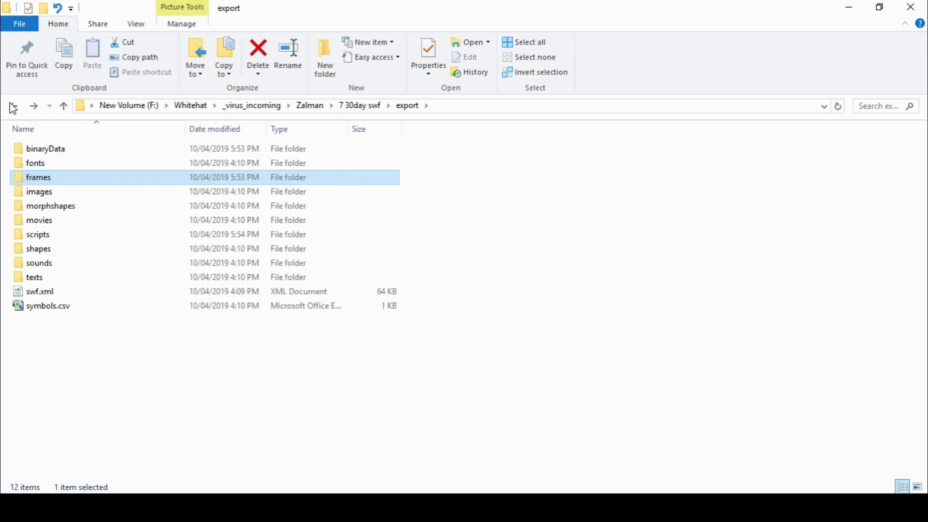
{"action": "double_click", "coordinate": [51, 153]}
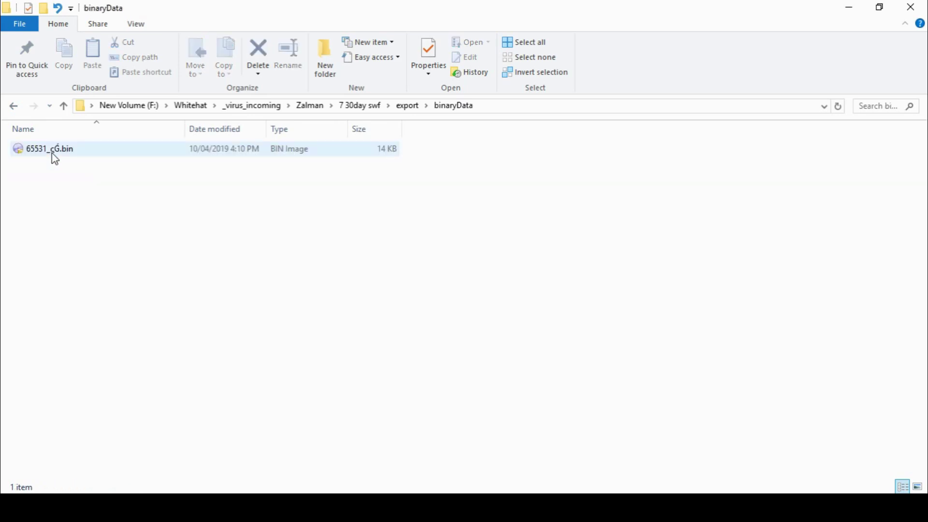
Step: Open 65531_cG.bin in Notepad++ using Edit with Notepad++
{"action": "right_click", "coordinate": [52, 154]}
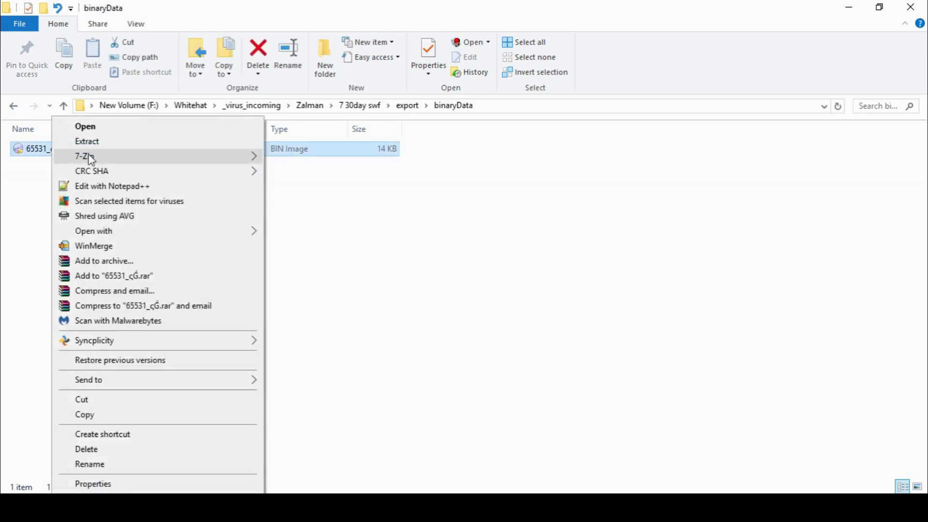
{"action": "left_click", "coordinate": [124, 186]}
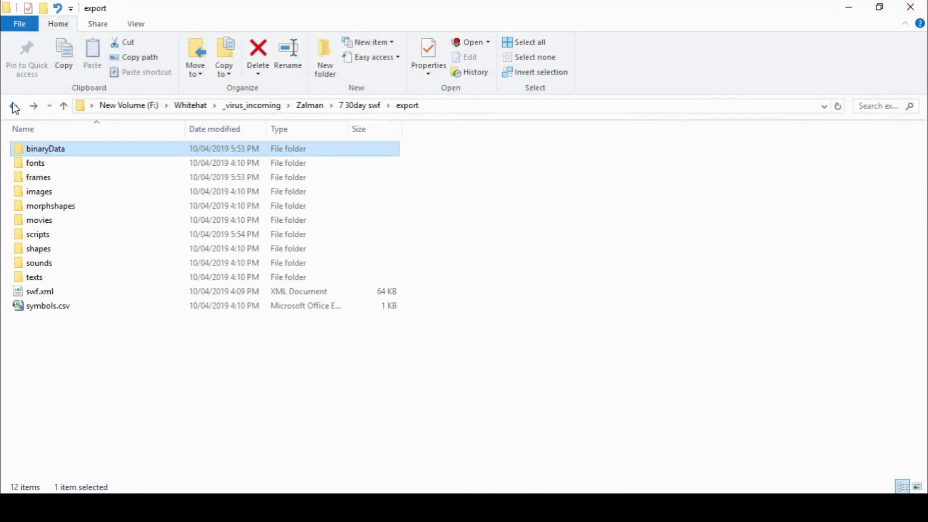
Step: Check that the exported fonts, images and morphshapes folders are empty
{"action": "double_click", "coordinate": [47, 167]}
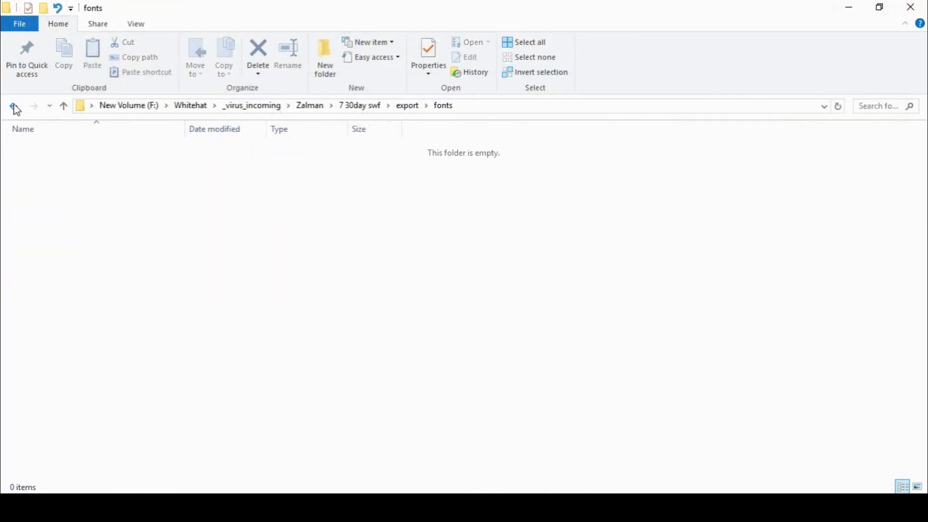
{"action": "left_click", "coordinate": [14, 105]}
{"action": "left_click", "coordinate": [48, 182]}
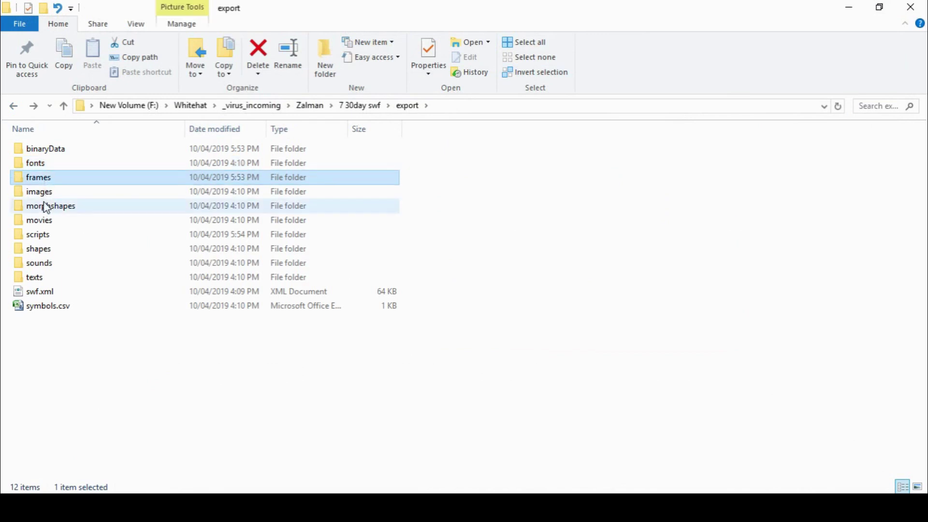
{"action": "double_click", "coordinate": [44, 193]}
{"action": "left_click", "coordinate": [14, 106]}
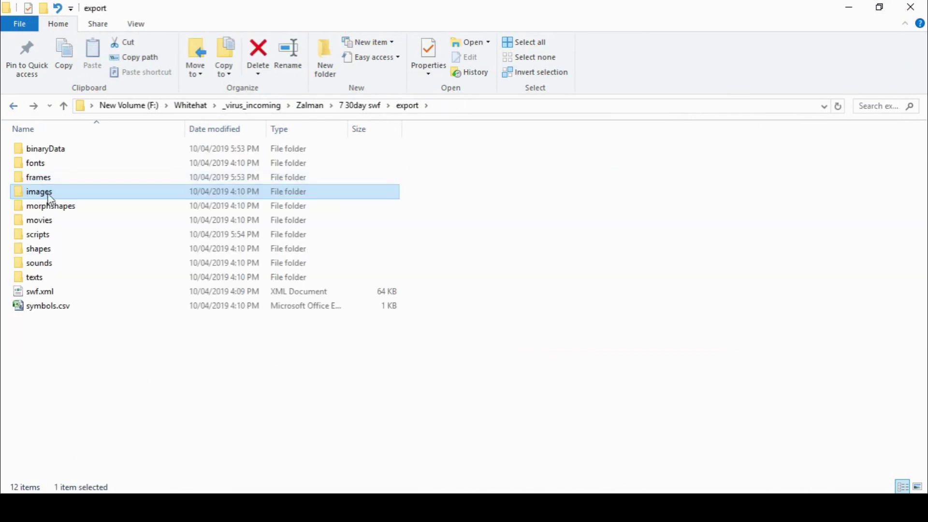
{"action": "double_click", "coordinate": [51, 207]}
{"action": "left_click", "coordinate": [9, 105]}
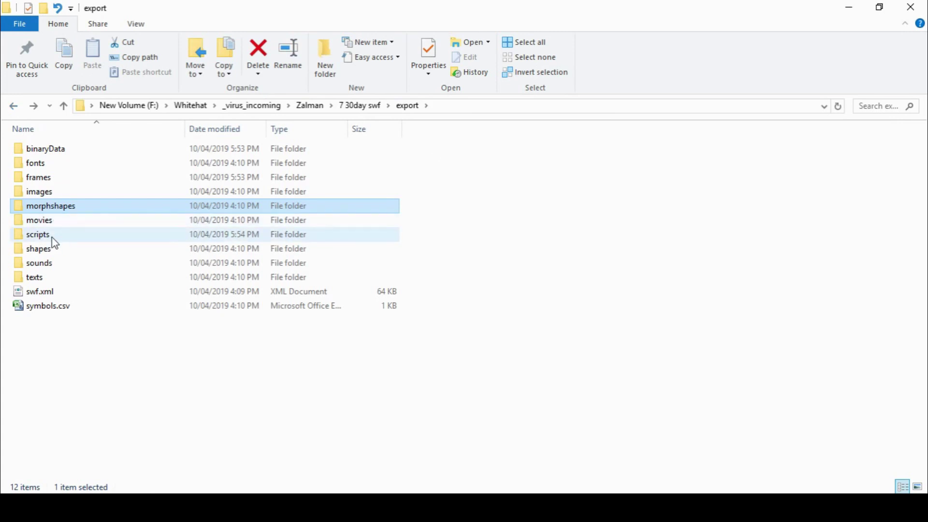
Step: In the exported scripts folder, choose the 11 KB .as script for editing in Notepad++
{"action": "double_click", "coordinate": [51, 237]}
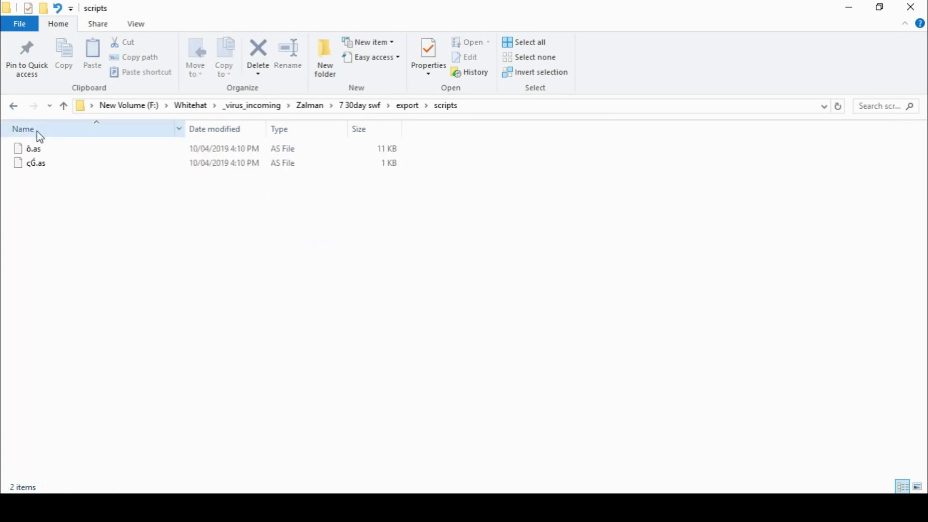
{"action": "left_click", "coordinate": [39, 149]}
{"action": "left_click", "coordinate": [46, 167]}
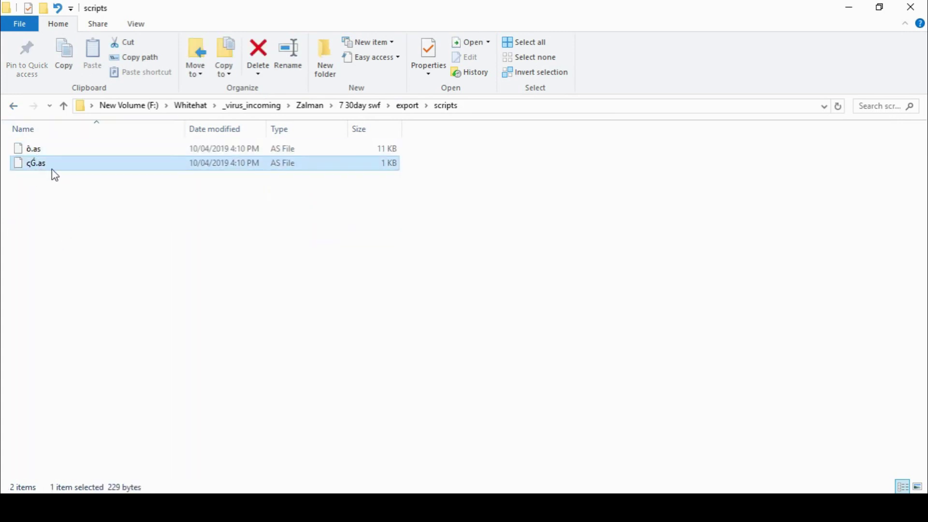
{"action": "right_click", "coordinate": [36, 149]}
Step: Open ô.as in Notepad++, highlight line 161's obfuscated split expression, read to the end, then close
{"action": "left_click", "coordinate": [104, 201]}
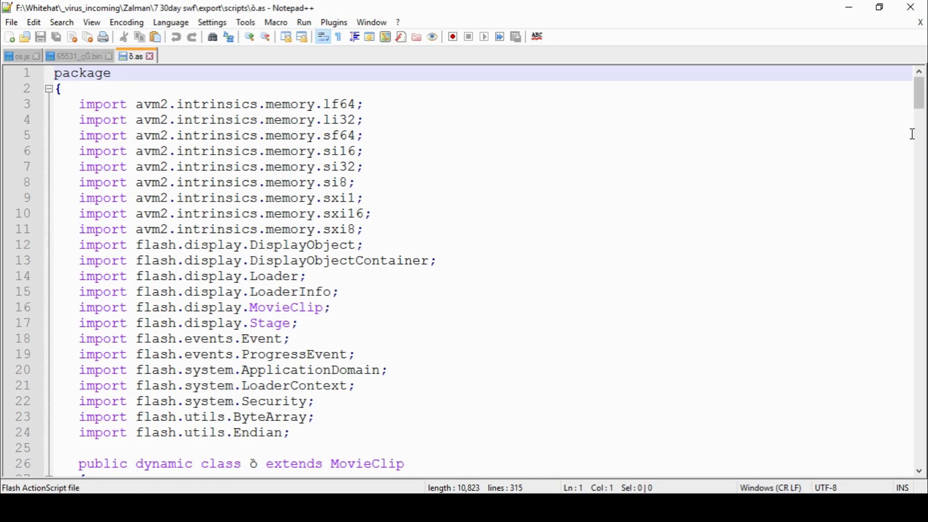
{"action": "left_click_drag", "start_coordinate": [923, 110], "coordinate": [906, 282]}
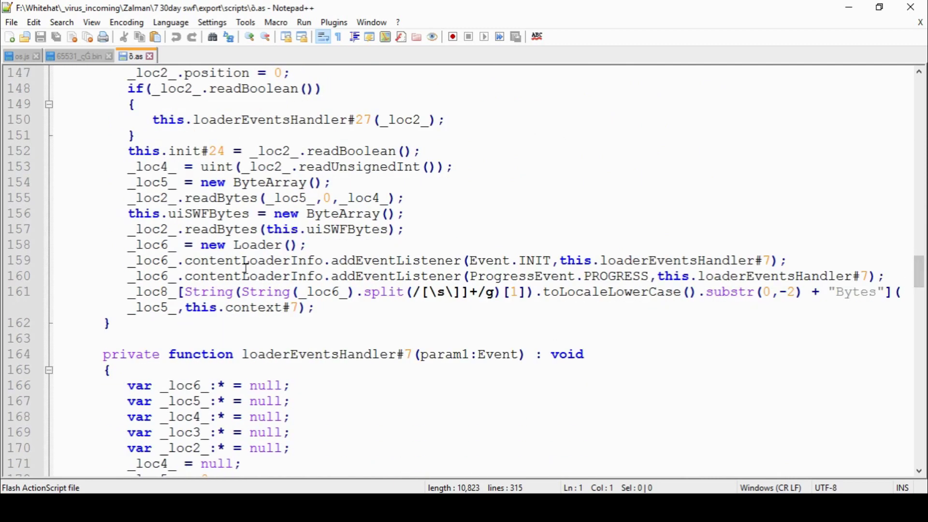
{"action": "left_click_drag", "start_coordinate": [133, 292], "coordinate": [815, 301]}
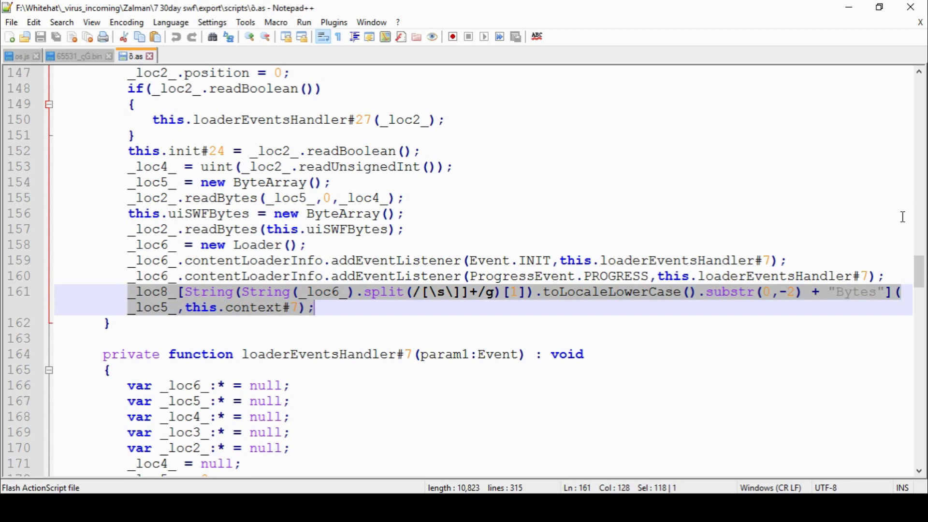
{"action": "left_click_drag", "start_coordinate": [921, 273], "coordinate": [923, 459]}
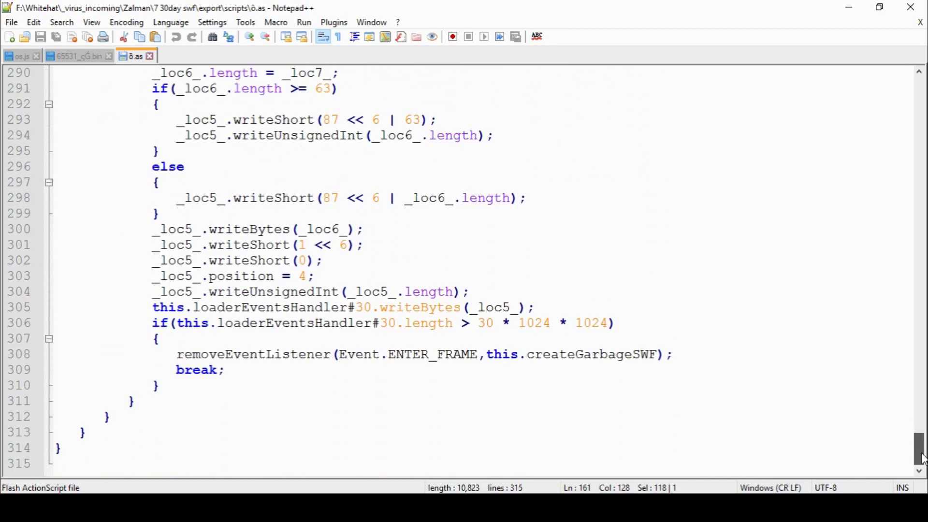
{"action": "left_click", "coordinate": [913, 8]}
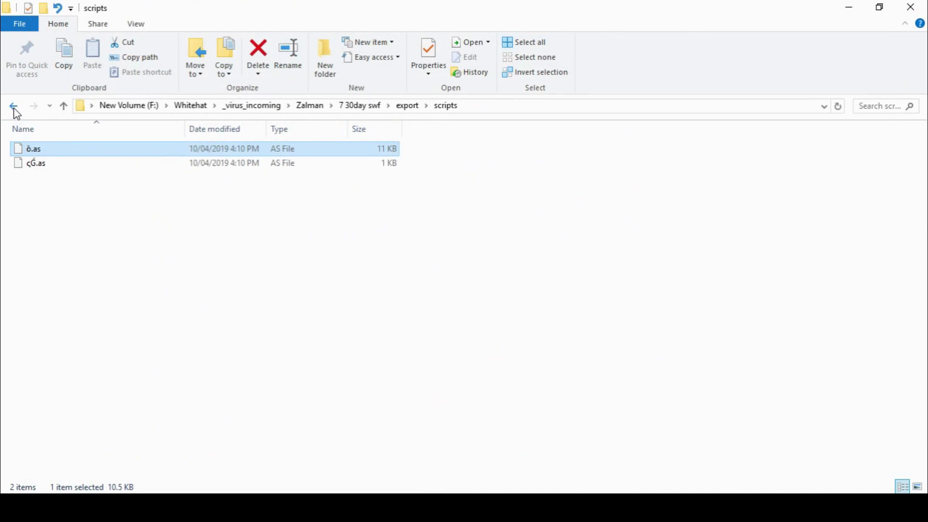
Step: Go back to Zalman, enter 8 day swf > export > scripts, and bring up §§.as's context menu
{"action": "left_click", "coordinate": [14, 108]}
{"action": "left_click", "coordinate": [15, 109]}
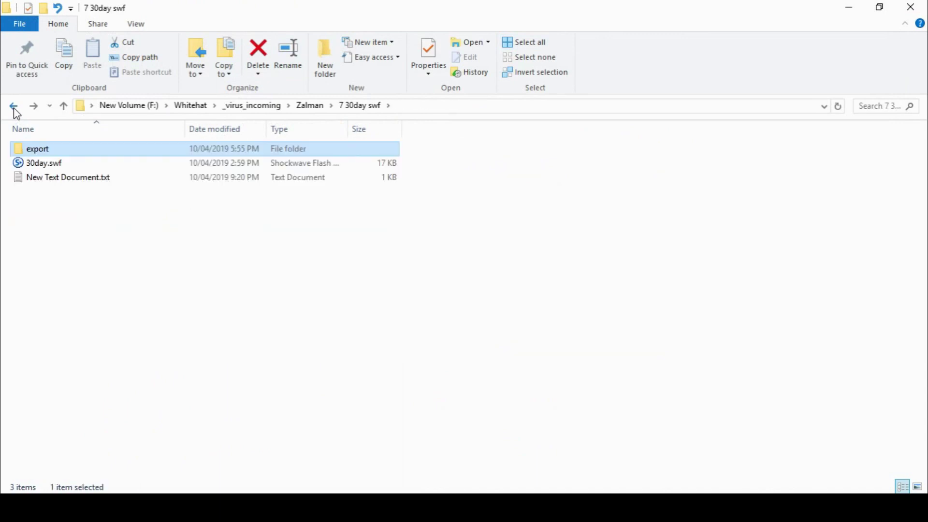
{"action": "left_click", "coordinate": [15, 108]}
{"action": "double_click", "coordinate": [37, 263]}
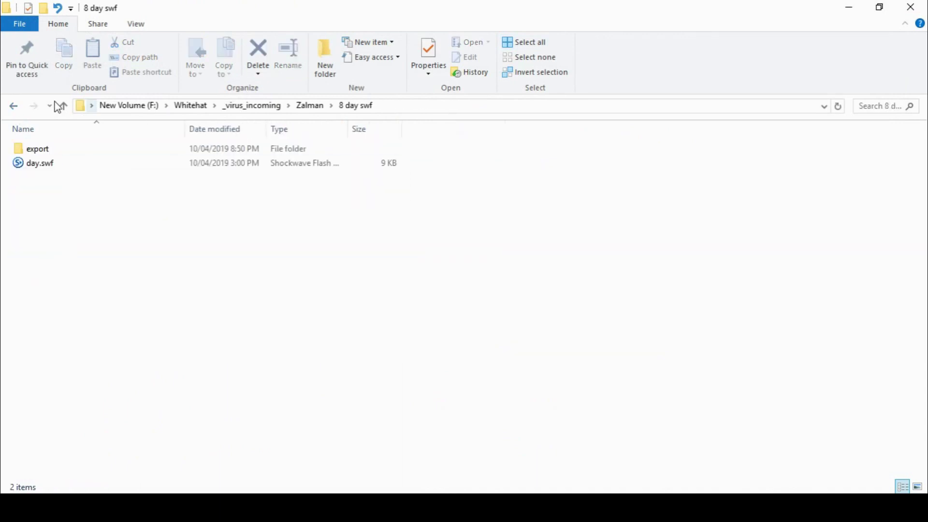
{"action": "double_click", "coordinate": [41, 150]}
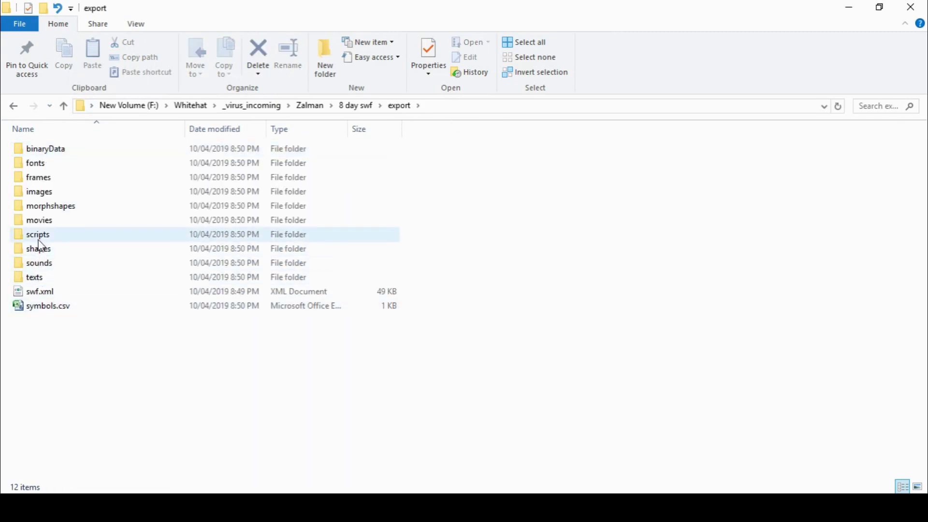
{"action": "double_click", "coordinate": [38, 240]}
{"action": "right_click", "coordinate": [37, 151]}
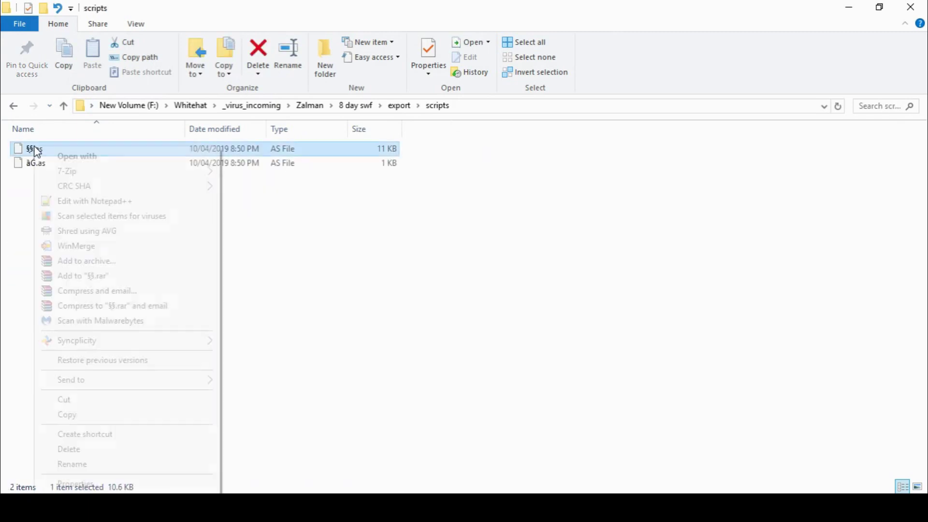
Step: Open §§.as in Notepad++ and highlight the _doswf_ prefix in LOADING_BAR_CLASS and the §§ class name
{"action": "left_click", "coordinate": [102, 200]}
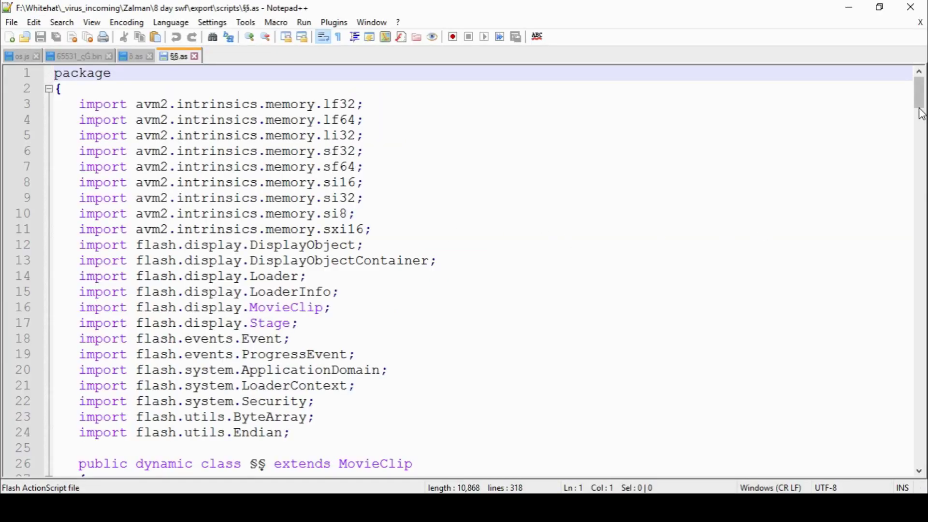
{"action": "mouse_move", "coordinate": [922, 114]}
{"action": "left_mouse_down"}
{"action": "mouse_move", "coordinate": [924, 140]}
{"action": "mouse_move", "coordinate": [923, 104]}
{"action": "mouse_move", "coordinate": [922, 113]}
{"action": "left_mouse_up"}
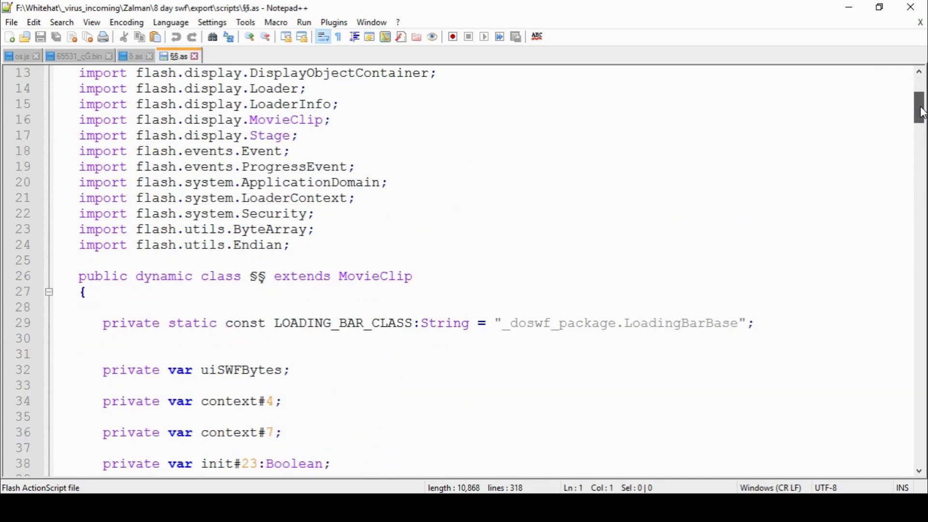
{"action": "left_click_drag", "start_coordinate": [503, 324], "coordinate": [558, 325]}
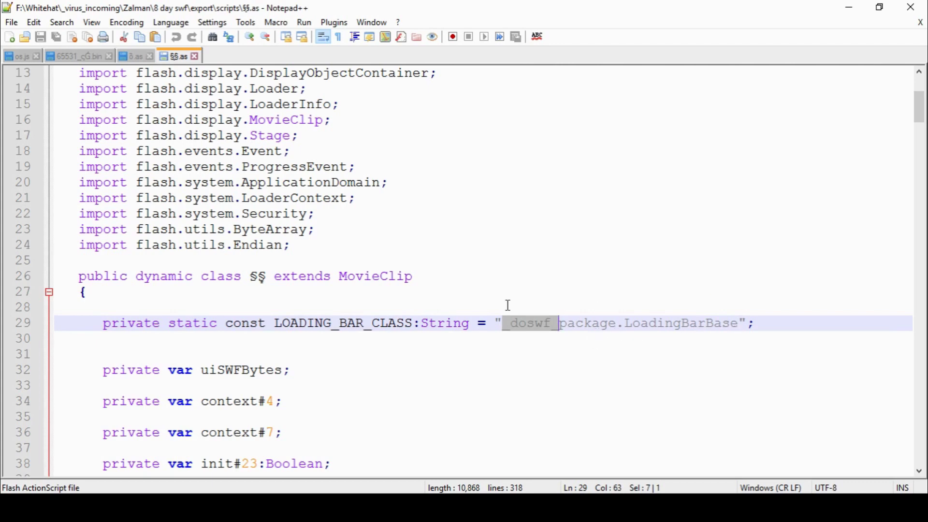
{"action": "left_click", "coordinate": [424, 340]}
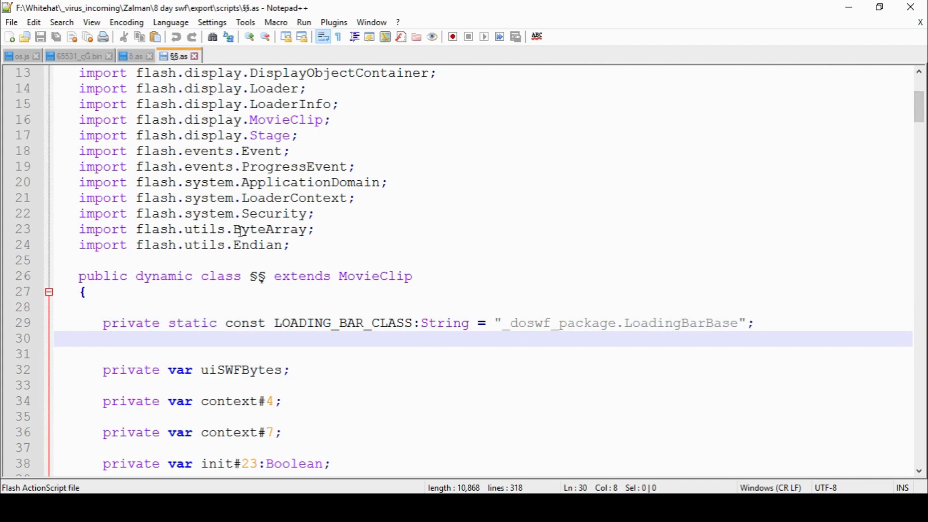
{"action": "double_click", "coordinate": [261, 278]}
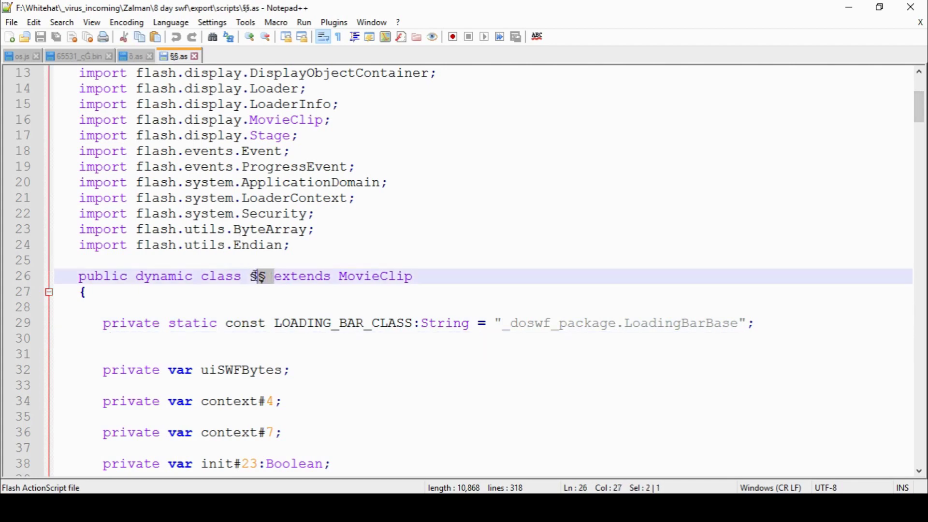
{"action": "left_click", "coordinate": [368, 290]}
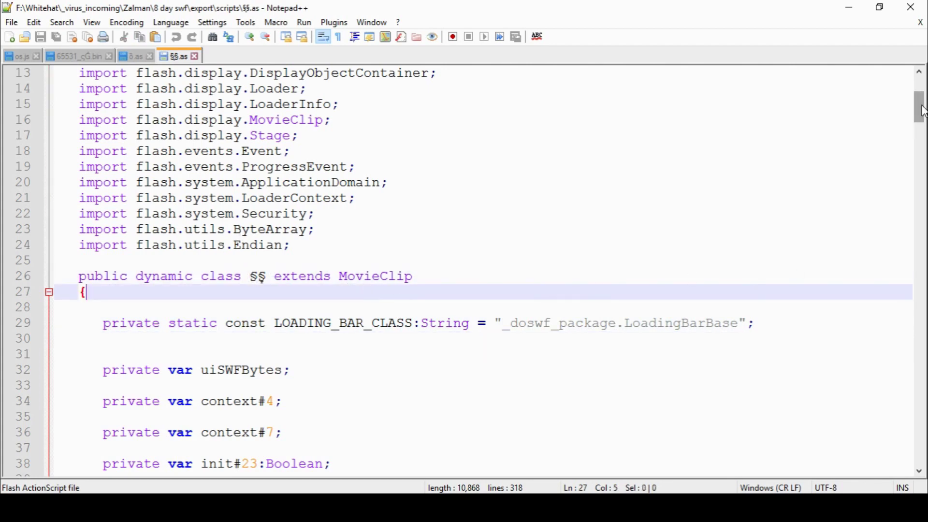
Step: Scroll down through the body of the §§.as loader code
{"action": "left_click_drag", "start_coordinate": [922, 111], "coordinate": [922, 156]}
{"action": "scroll", "coordinate": [246, 138], "scroll_direction": "down", "scroll_amount": 14}
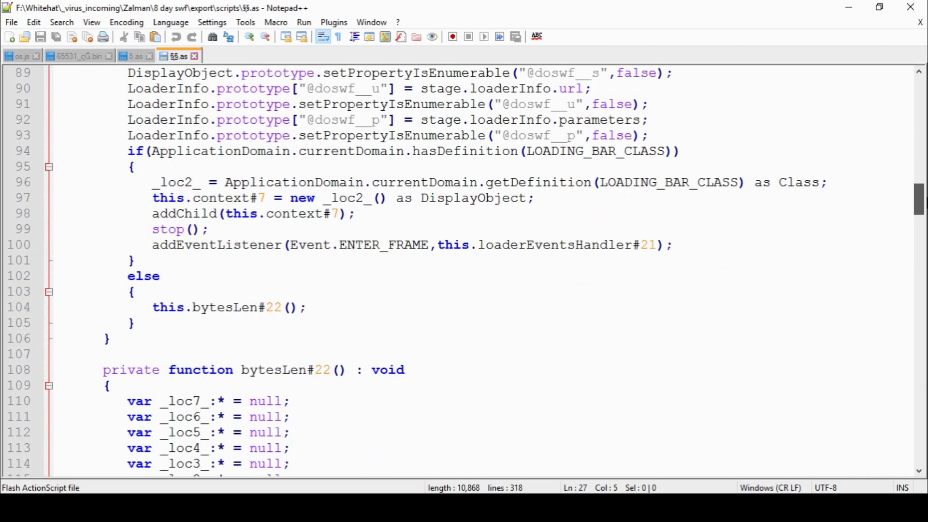
{"action": "scroll", "coordinate": [245, 138], "scroll_direction": "up", "scroll_amount": 8}
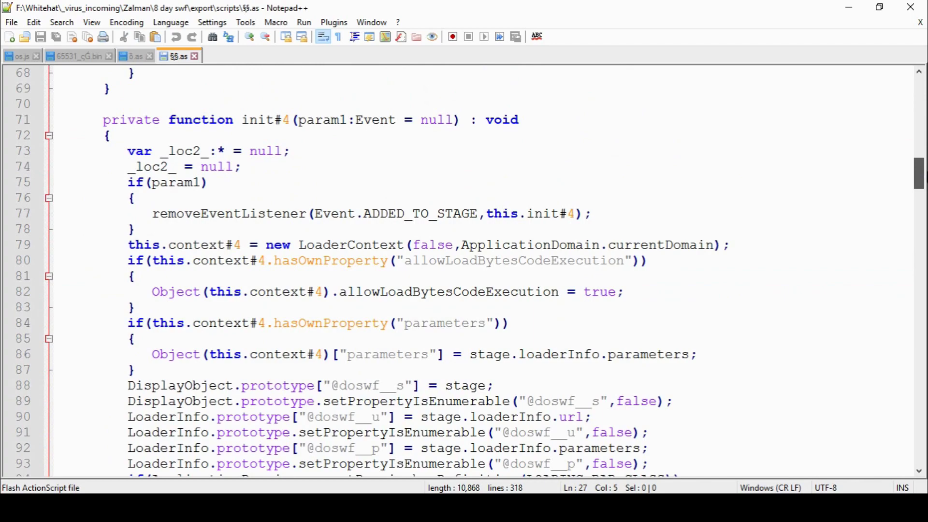
{"action": "scroll", "coordinate": [416, 268], "scroll_direction": "down", "scroll_amount": 8}
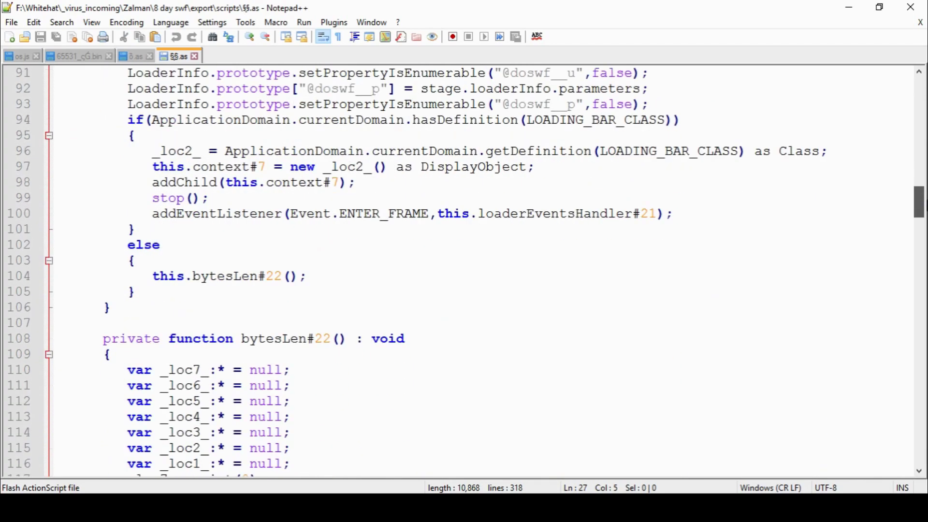
{"action": "scroll", "coordinate": [459, 270], "scroll_direction": "up", "scroll_amount": 1}
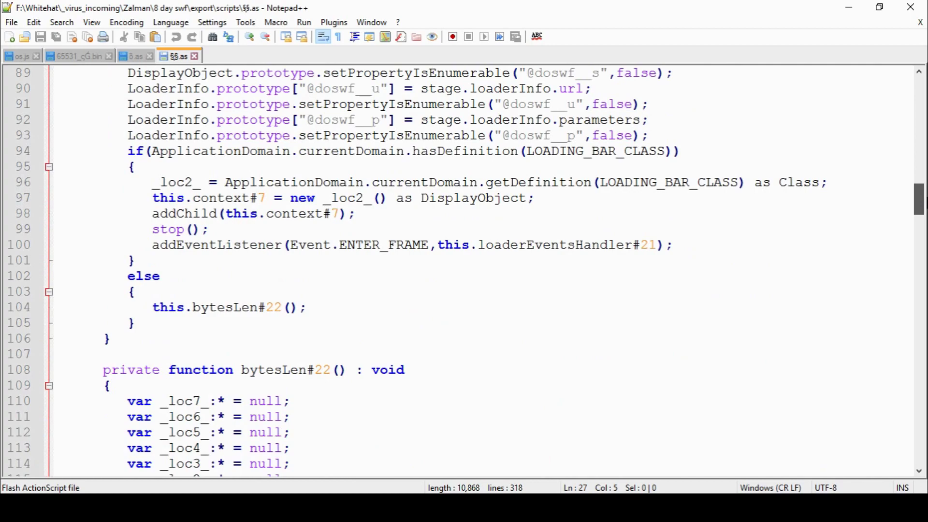
{"action": "scroll", "coordinate": [459, 270], "scroll_direction": "down", "scroll_amount": 7}
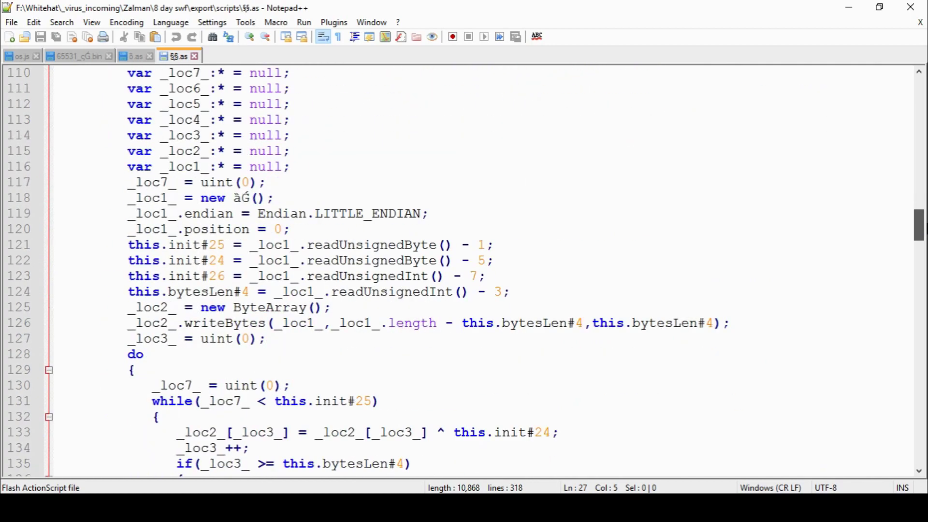
{"action": "scroll", "coordinate": [459, 271], "scroll_direction": "down", "scroll_amount": 6}
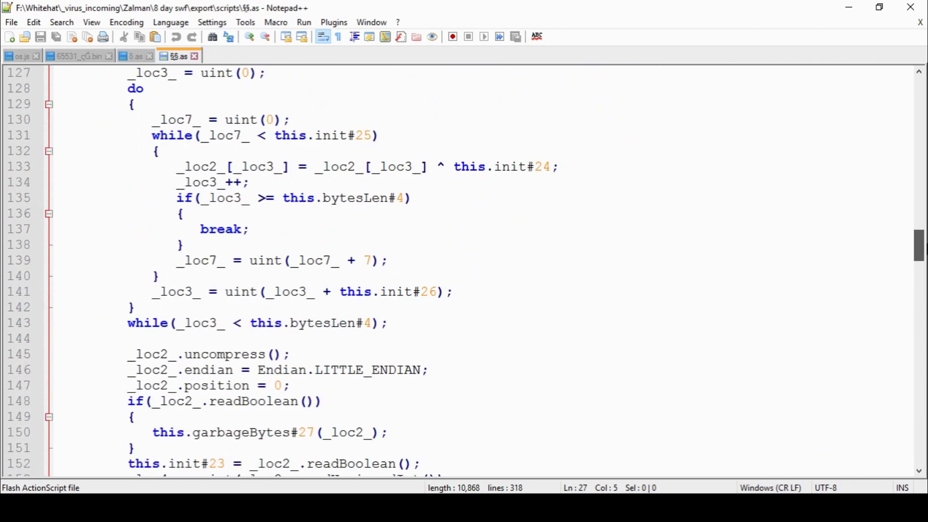
{"action": "scroll", "coordinate": [459, 271], "scroll_direction": "down", "scroll_amount": 6}
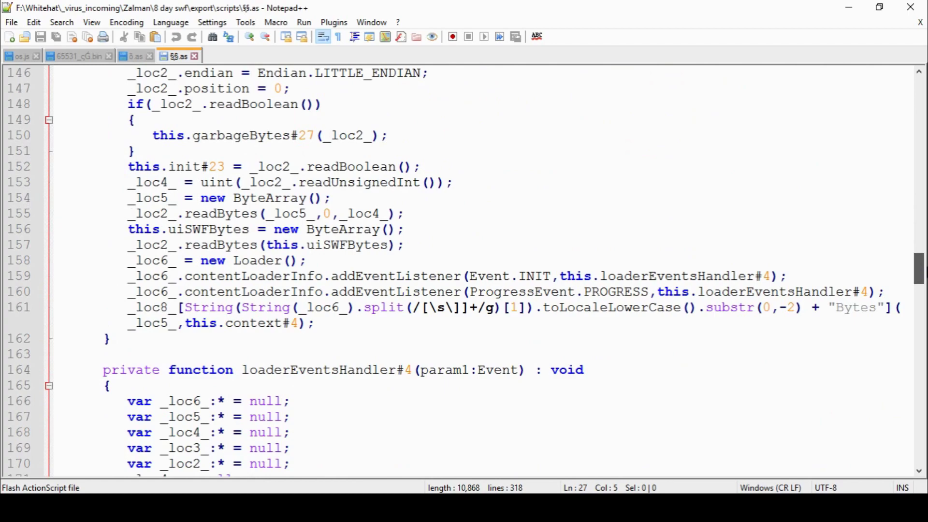
{"action": "scroll", "coordinate": [459, 271], "scroll_direction": "down", "scroll_amount": 5}
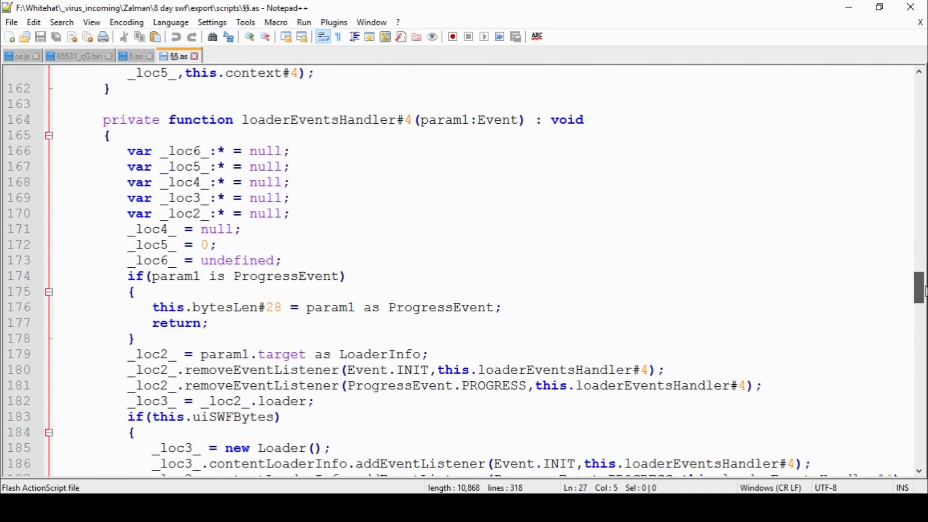
{"action": "scroll", "coordinate": [925, 291], "scroll_direction": "down", "scroll_amount": 14}
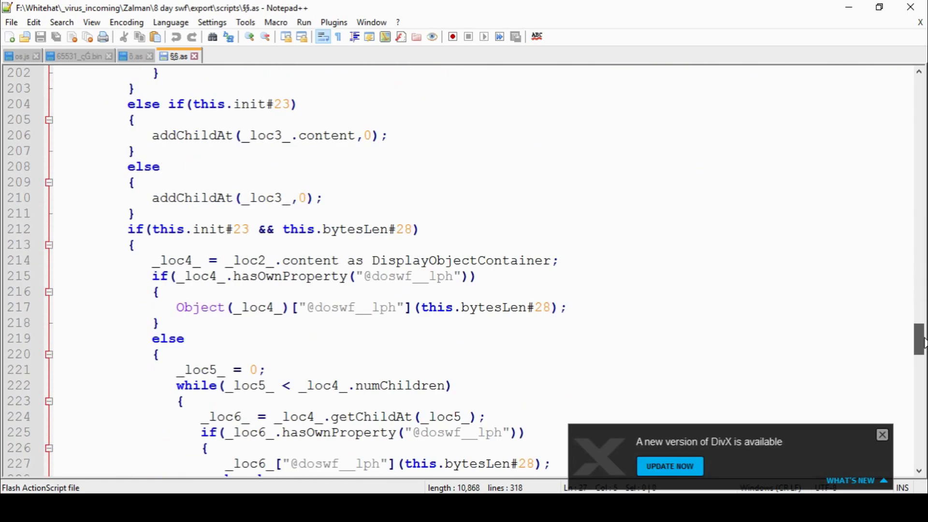
Step: Dismiss the DivX update notification, read to line 318's createGarbageSWF loop, and close Notepad++
{"action": "left_click", "coordinate": [882, 435]}
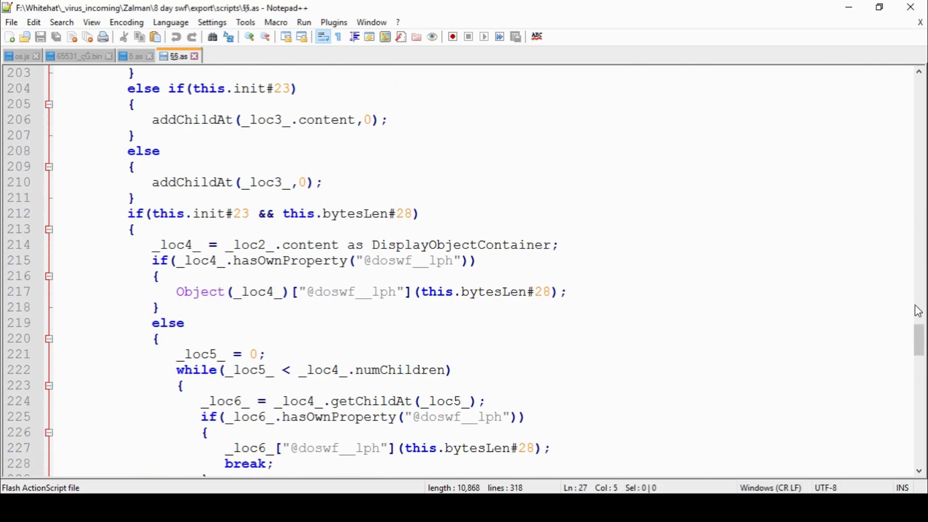
{"action": "scroll", "coordinate": [921, 340], "scroll_direction": "down", "scroll_amount": 1}
{"action": "left_click_drag", "start_coordinate": [921, 352], "coordinate": [923, 459]}
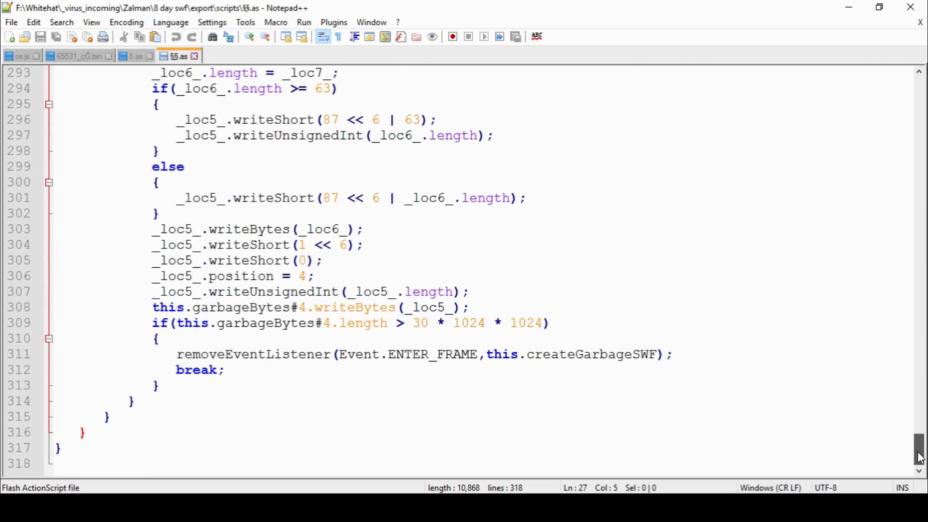
{"action": "left_click", "coordinate": [920, 10]}
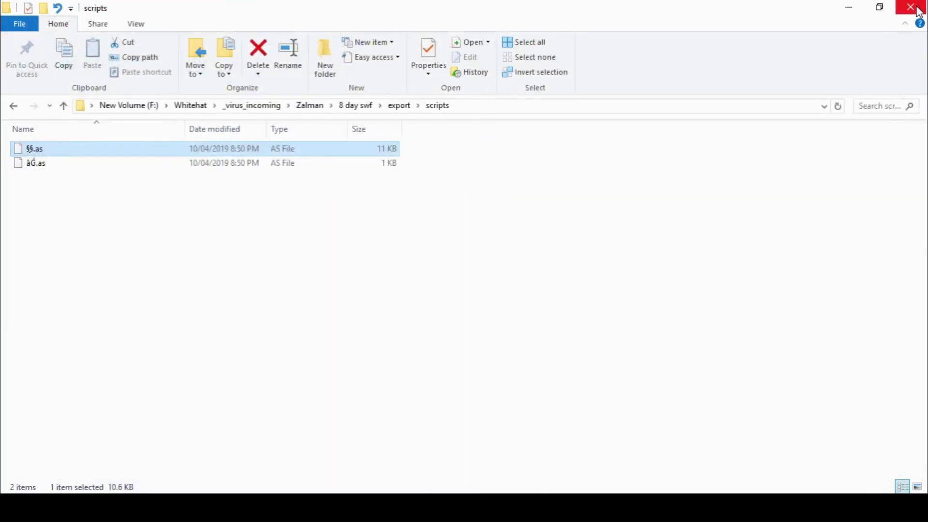